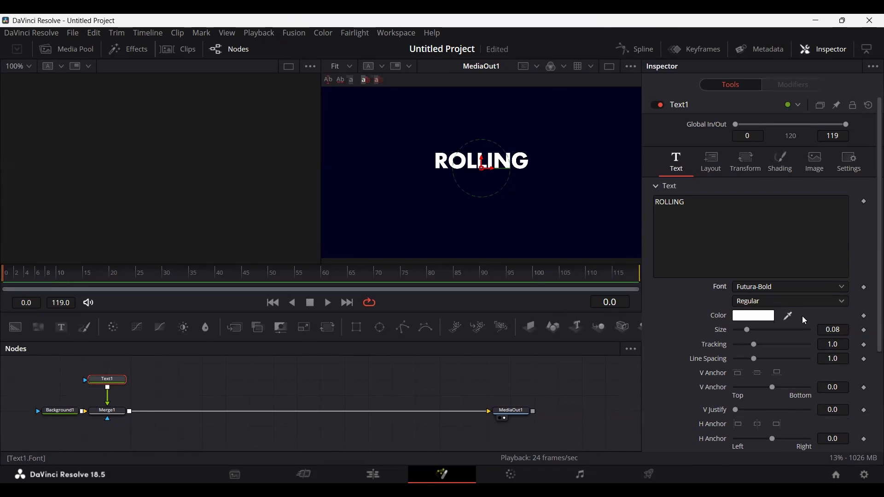
Enlarge the ROLLING text to a size of about 0.114 and move it down to the center of the frame
left_click_drag(747, 331, 752, 330)
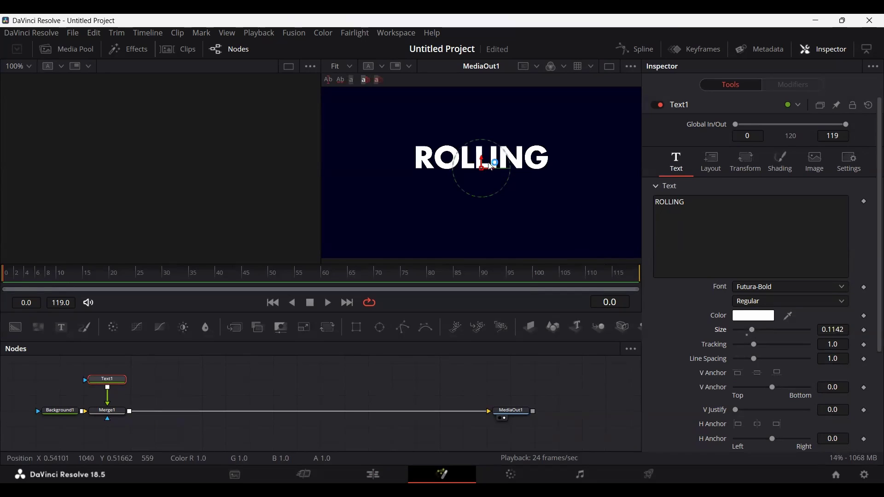
left_click_drag(482, 163, 482, 176)
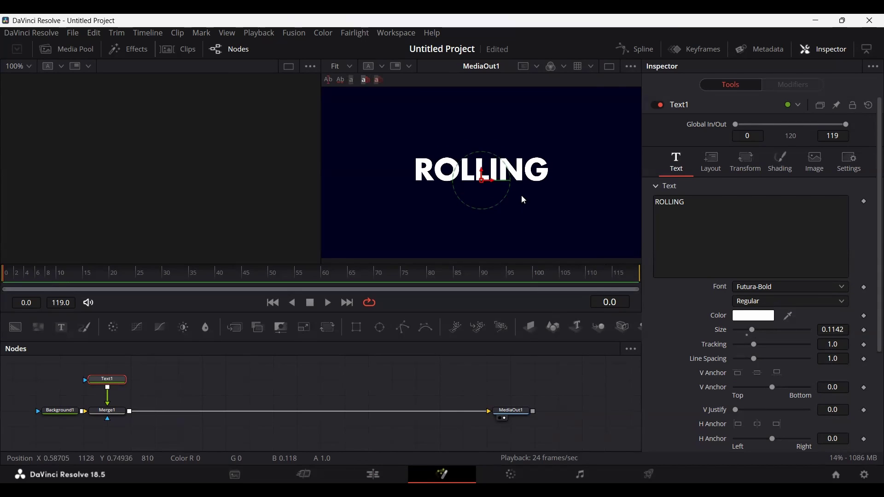
left_click(422, 385)
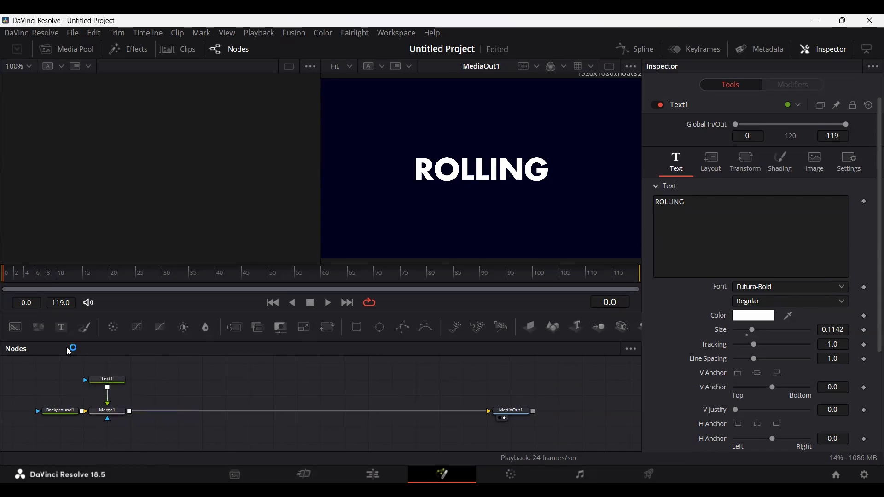
Add a second Background node beside Text1 and set its color to white
left_click_drag(16, 327, 156, 380)
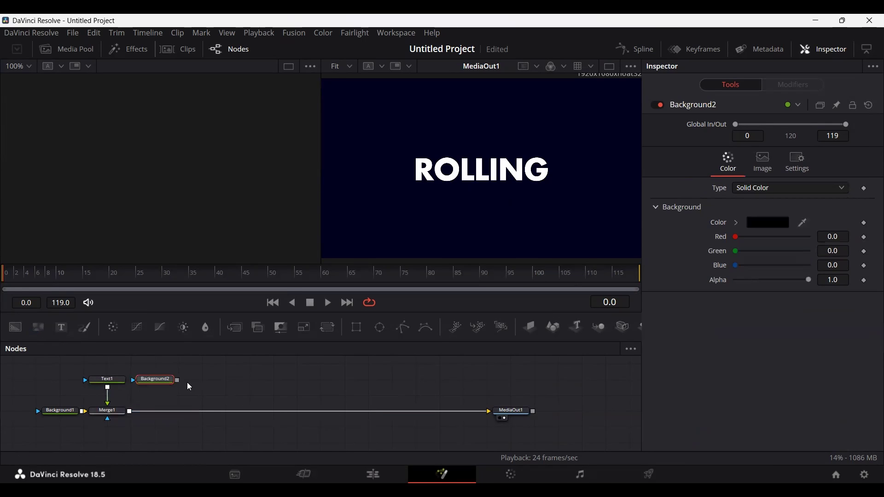
left_click(736, 224)
left_click_drag(745, 240, 695, 223)
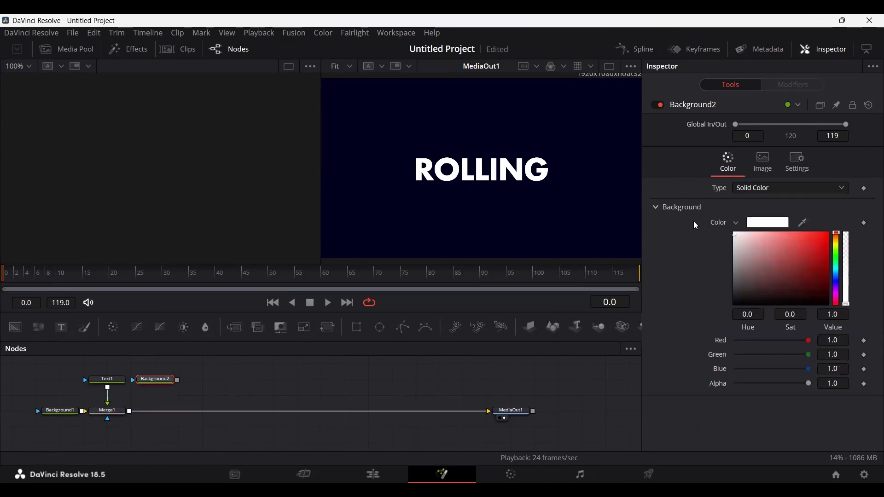
left_click(735, 223)
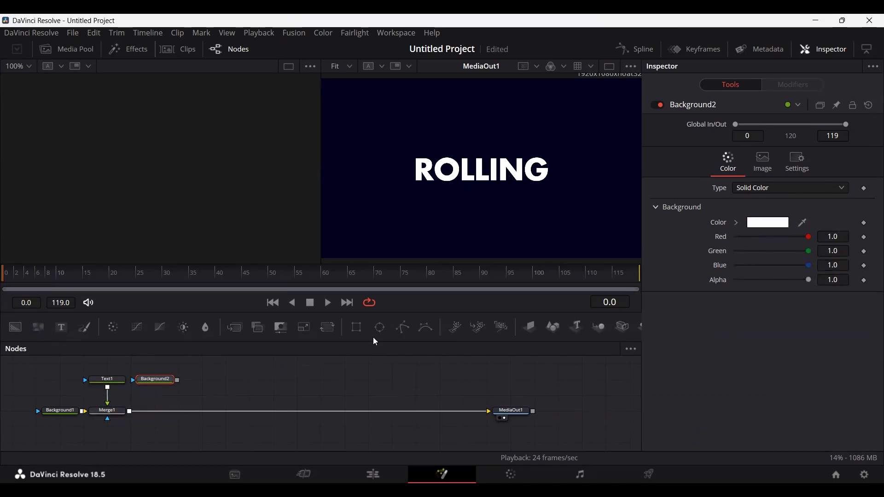
Mask the white background with a rectangle merged over the text, made an unfilled outline with border width 0.003
left_click_drag(357, 327, 131, 427)
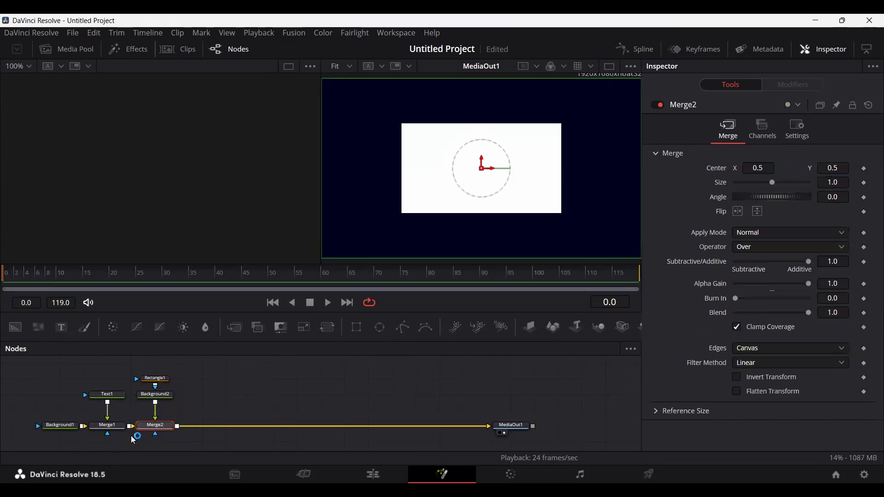
left_click(155, 379)
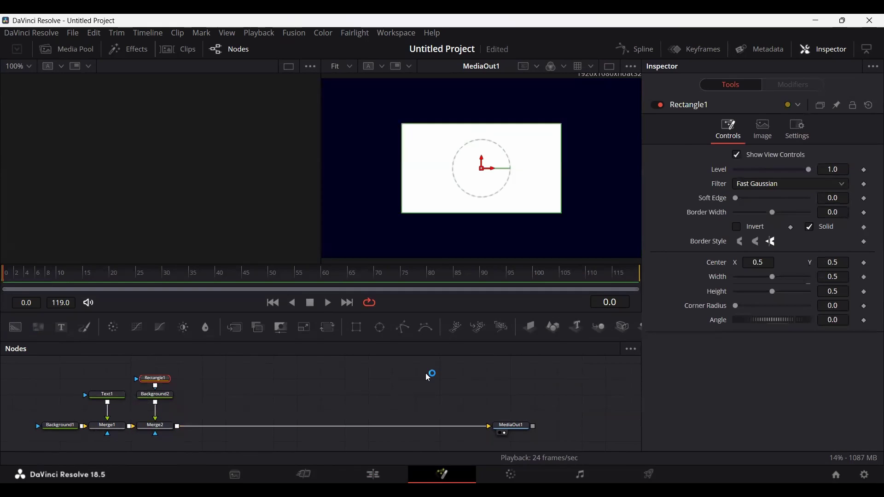
left_click(810, 227)
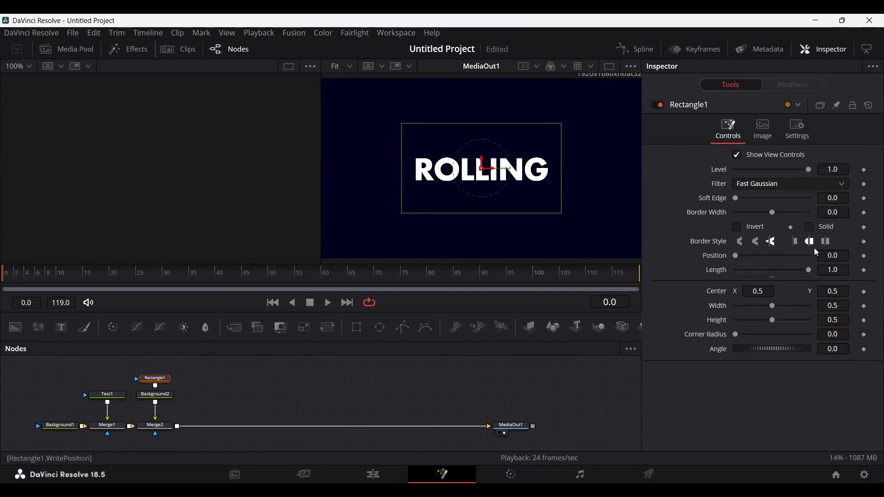
left_click(844, 212)
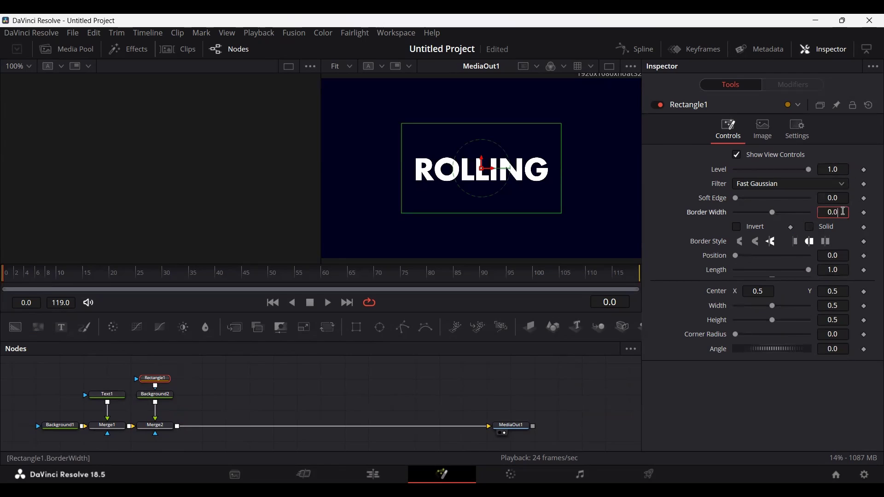
type("003")
key("Tab")
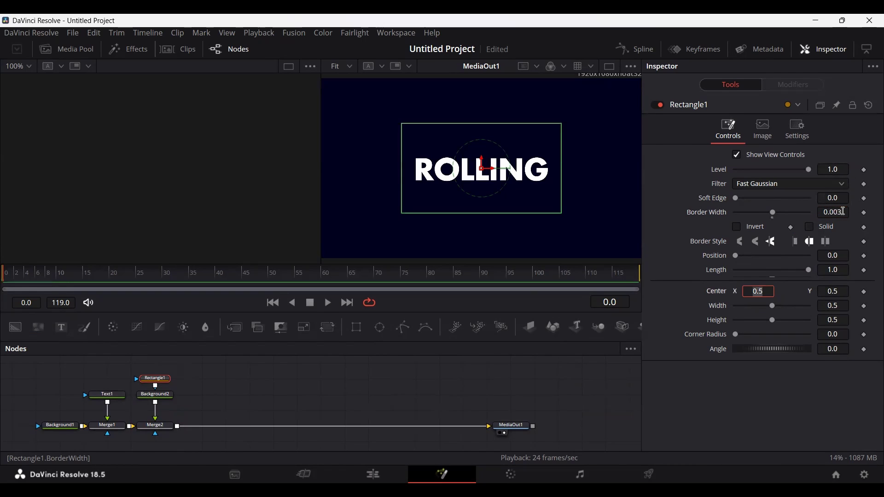
Round the outline's corners to about 0.291 and fit it around ROLLING, about 0.449 wide and 0.202 high
left_click_drag(737, 335, 758, 335)
left_click_drag(774, 306, 752, 325)
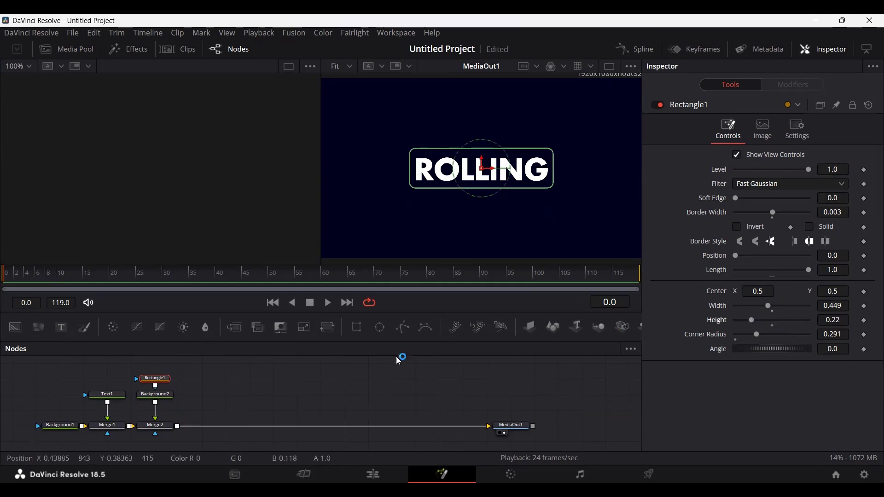
left_click(368, 390)
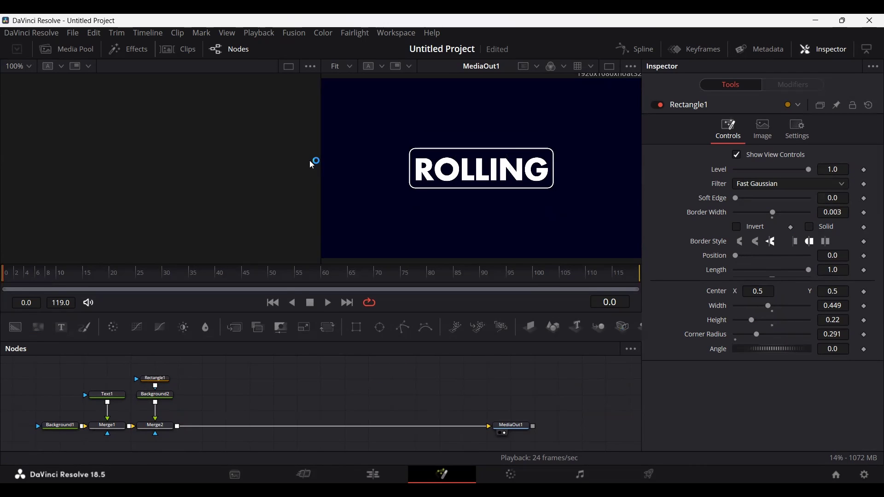
left_click(445, 149)
left_click_drag(445, 148, 445, 152)
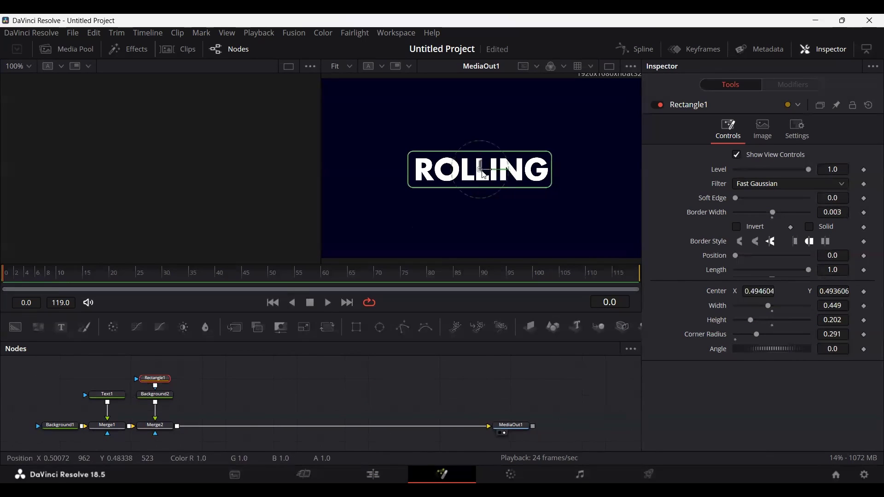
left_click(333, 383)
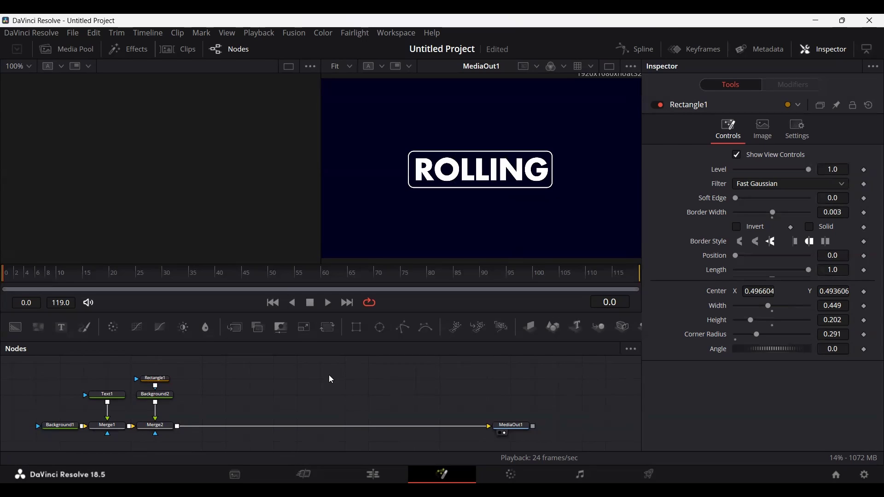
Save the project and duplicate the Text1 node, placing the copy beside Background2
left_click(110, 394)
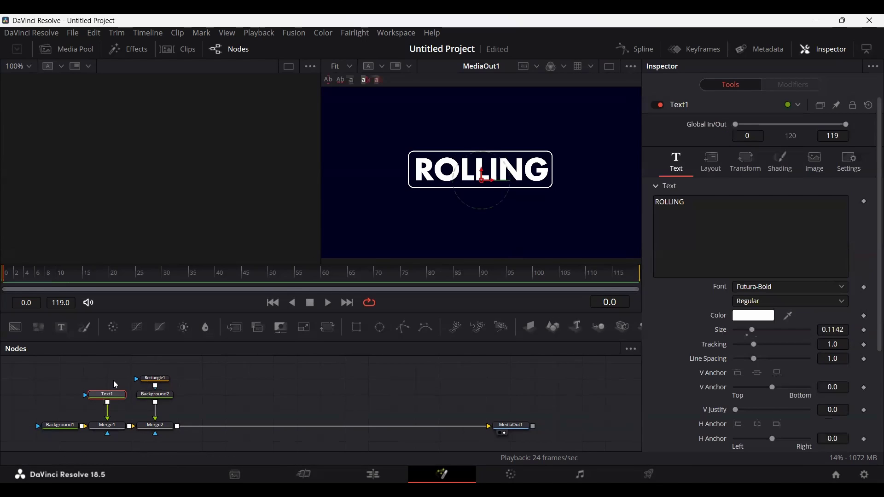
key("ctrl+s")
left_click(196, 389)
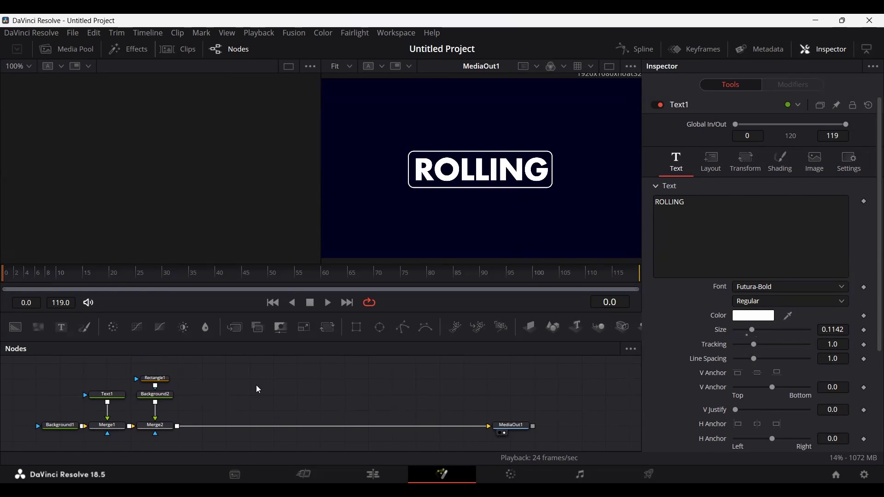
key("ctrl+v")
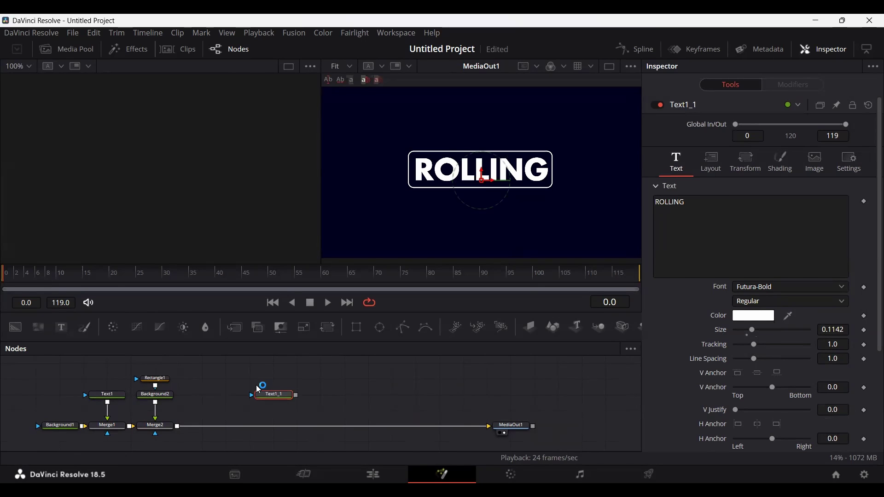
left_click_drag(264, 395, 217, 395)
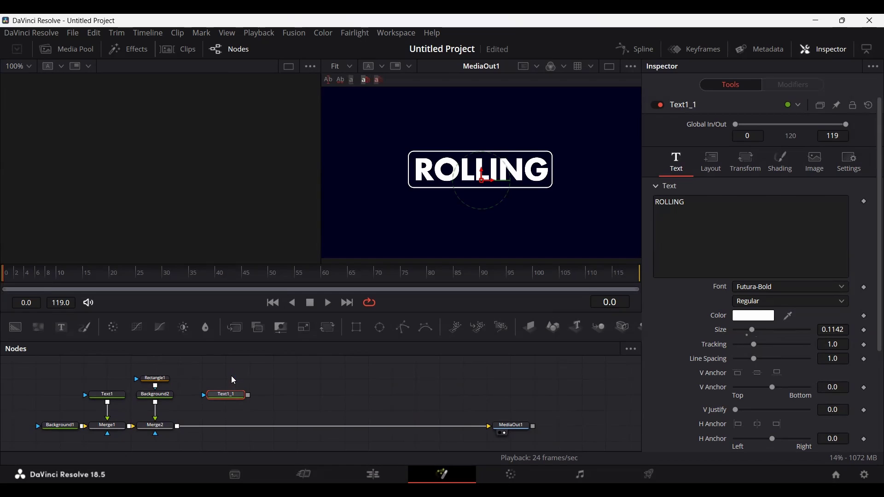
left_click_drag(229, 395, 205, 395)
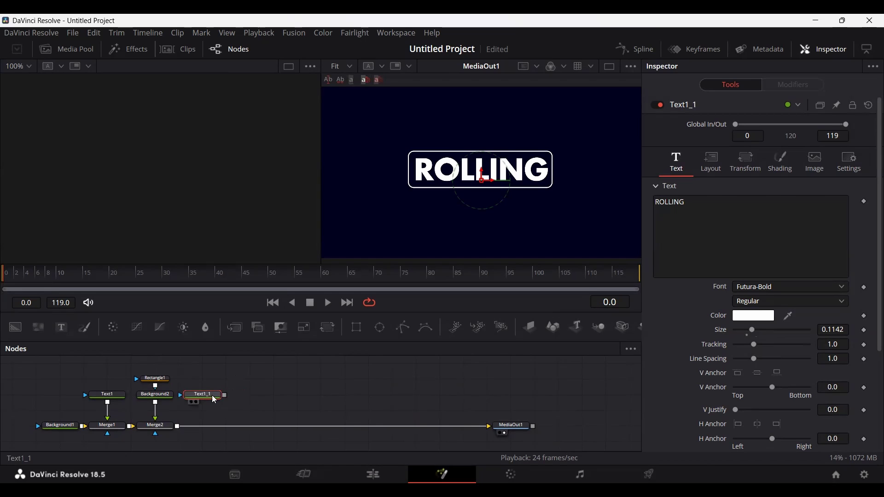
Paste six more copies of the Text1_1 node in a row after it
key("shift+space")
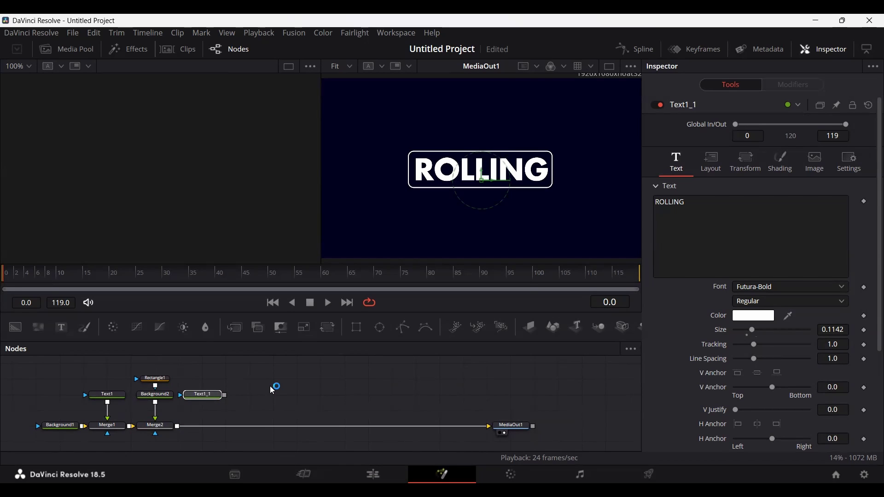
left_click(270, 385)
key("ctrl+v")
left_click_drag(280, 395, 233, 394)
scroll(301, 391, "up", 2)
key("ctrl+v")
left_click(364, 397)
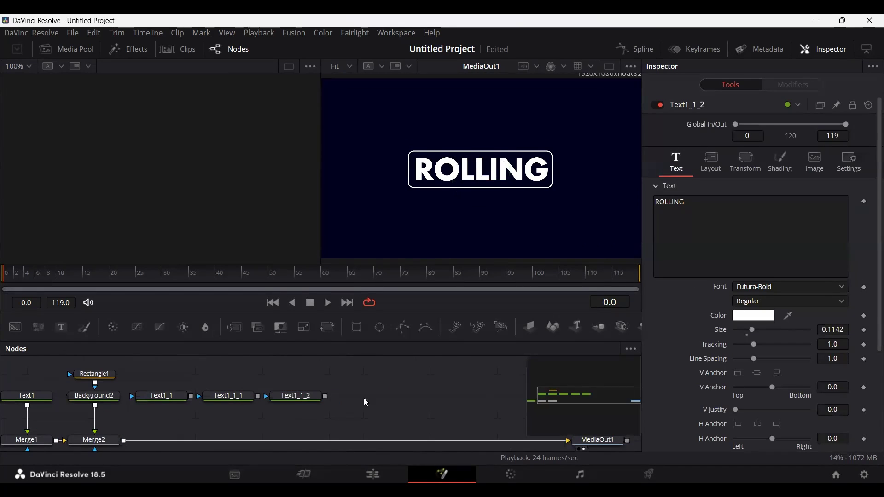
key("ctrl+v")
key("ctrl+v")
key("ctrl+v")
key("ctrl+v")
scroll(390, 423, "down", 2)
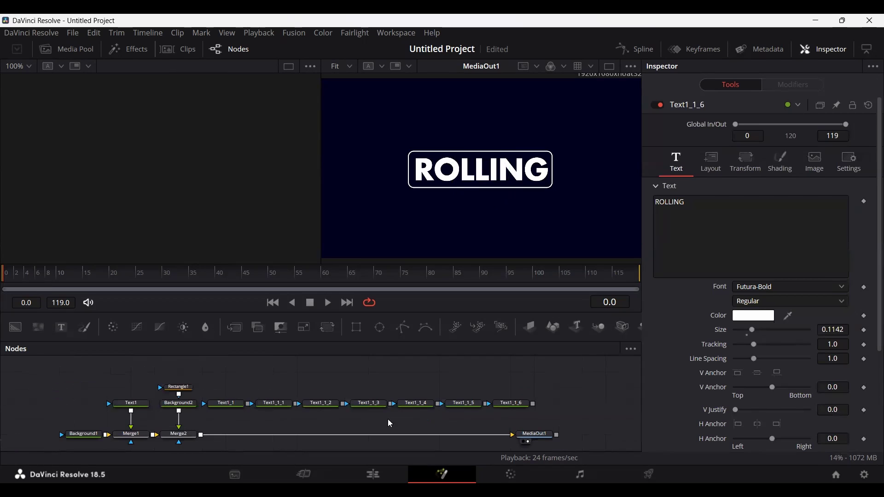
Merge each of the seven text copies in order into the main chain between Merge2 and MediaOut1
left_click_drag(247, 405, 201, 435)
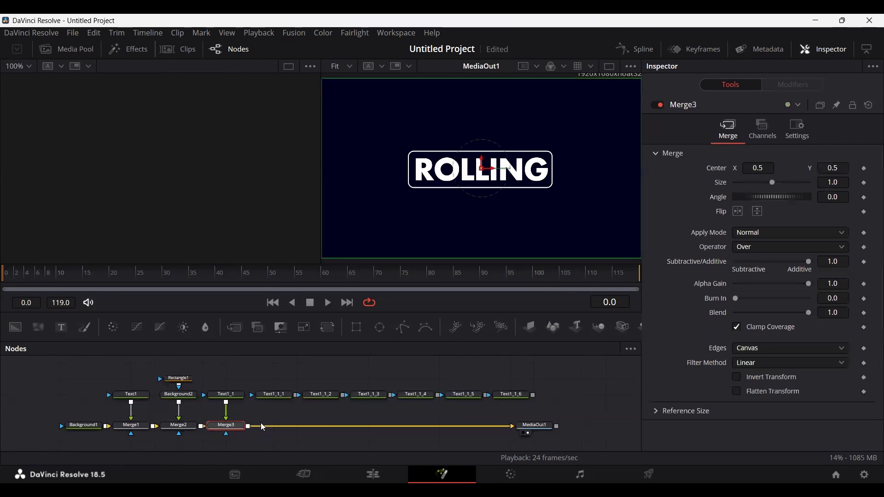
left_click_drag(294, 396, 248, 427)
left_click_drag(341, 397, 296, 426)
left_click_drag(389, 397, 344, 427)
left_click_drag(437, 397, 392, 428)
left_click_drag(485, 397, 440, 429)
left_click_drag(533, 397, 487, 428)
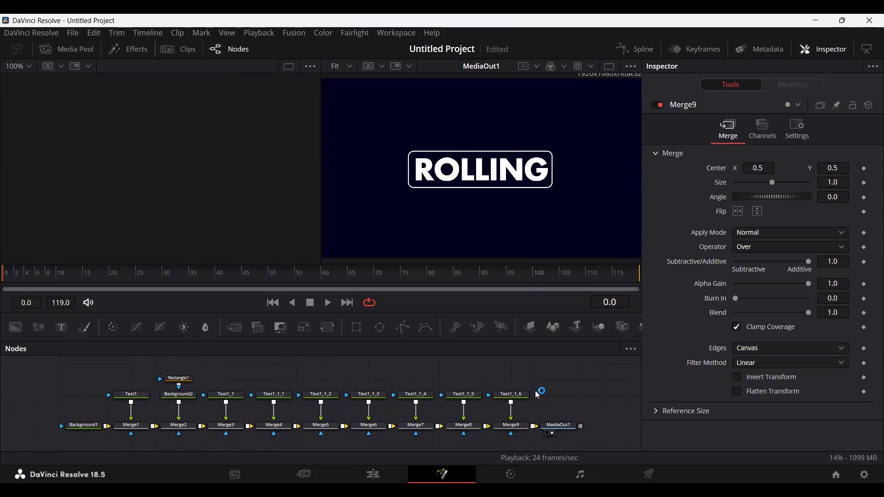
Shorten the Text1_1 copy to the letter R and align it over the R of ROLLING
left_click(226, 394)
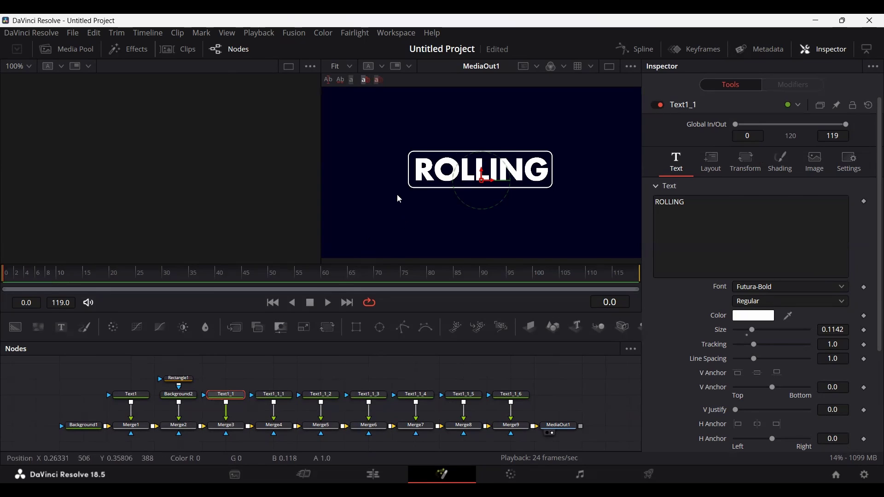
left_click(275, 398)
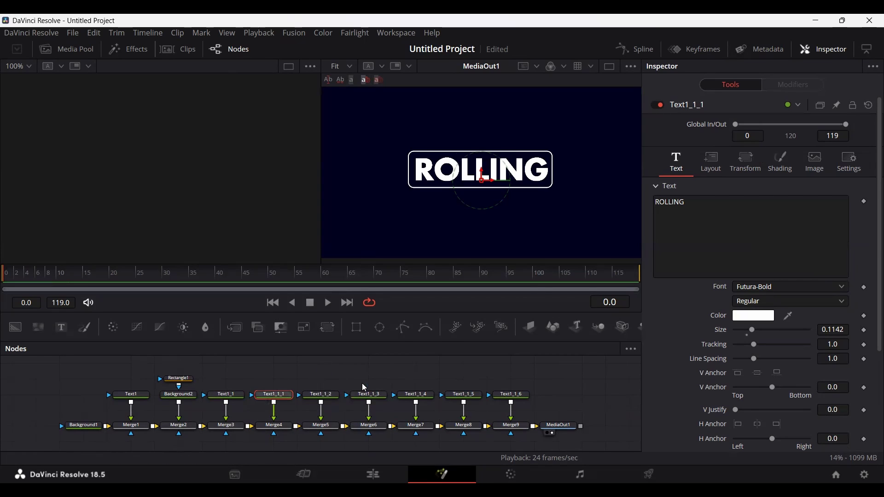
left_click(225, 396)
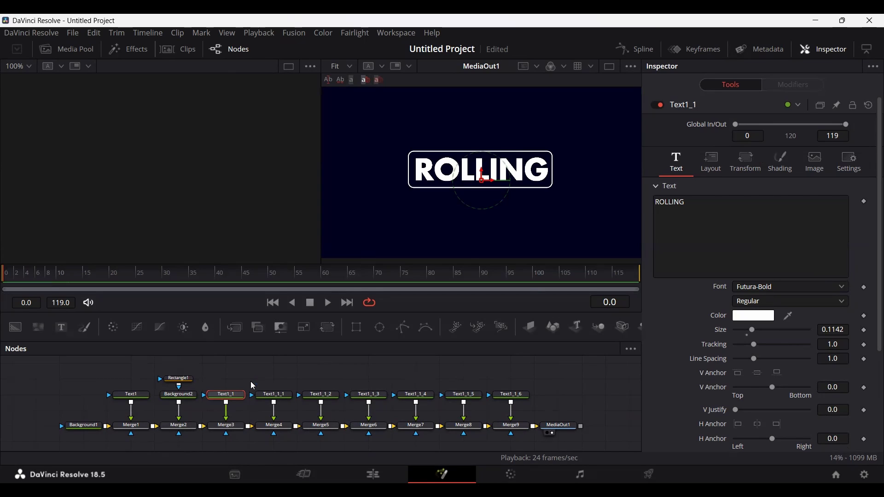
left_click(696, 211)
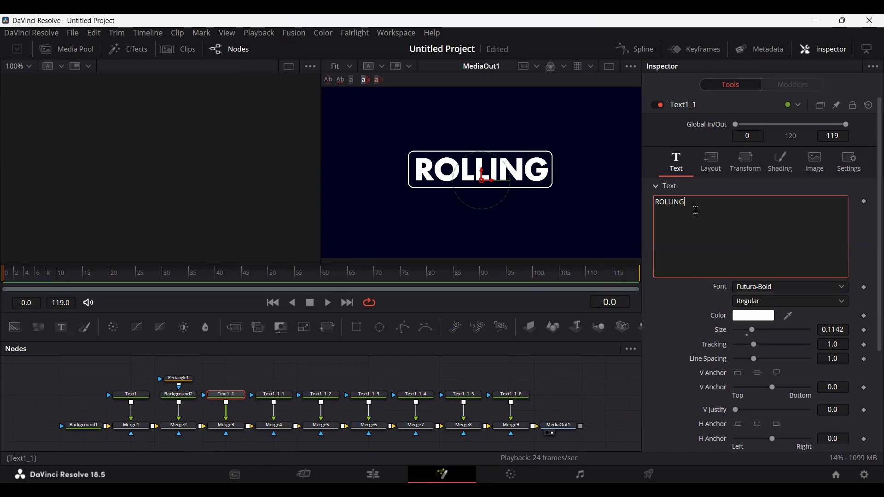
key("BackSpace")
key("BackSpace")
key("BackSpace")
key("BackSpace")
key("BackSpace")
key("BackSpace")
left_click_drag(674, 204, 631, 204)
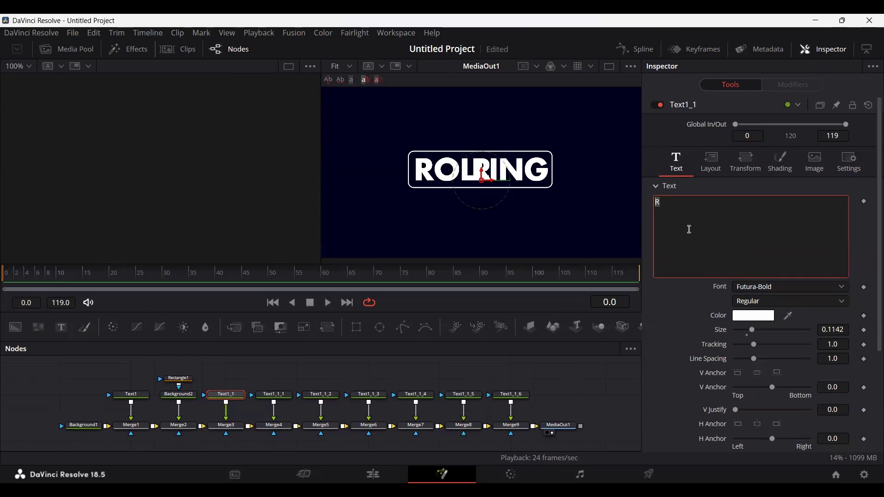
left_click(226, 394)
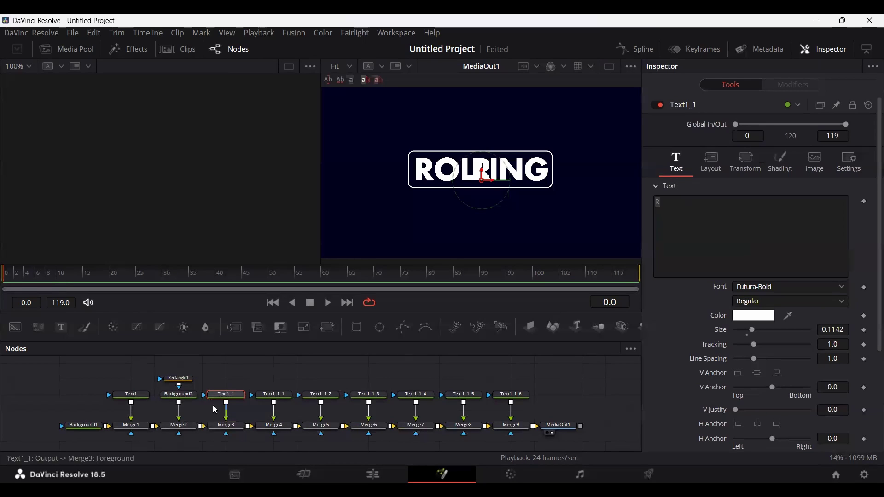
left_click_drag(487, 186, 429, 186)
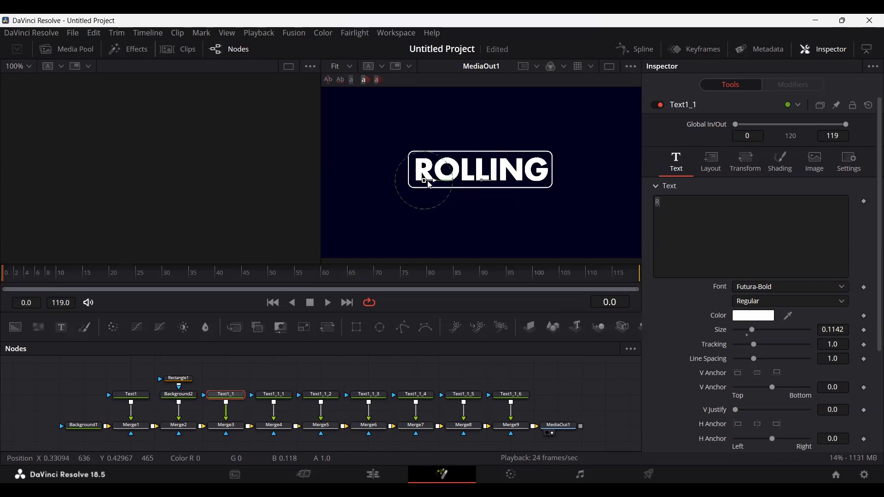
Stack the letter R on five separate lines in Text1_1 to form a vertical column
left_click(673, 207)
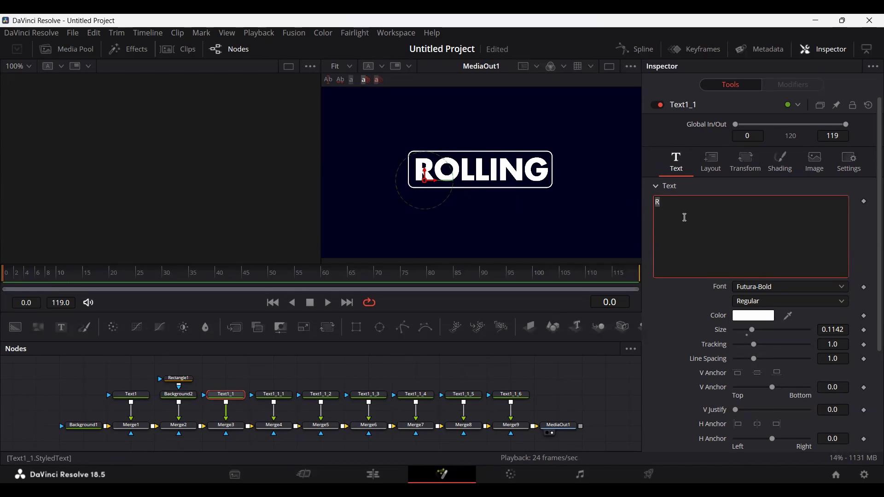
key("Return")
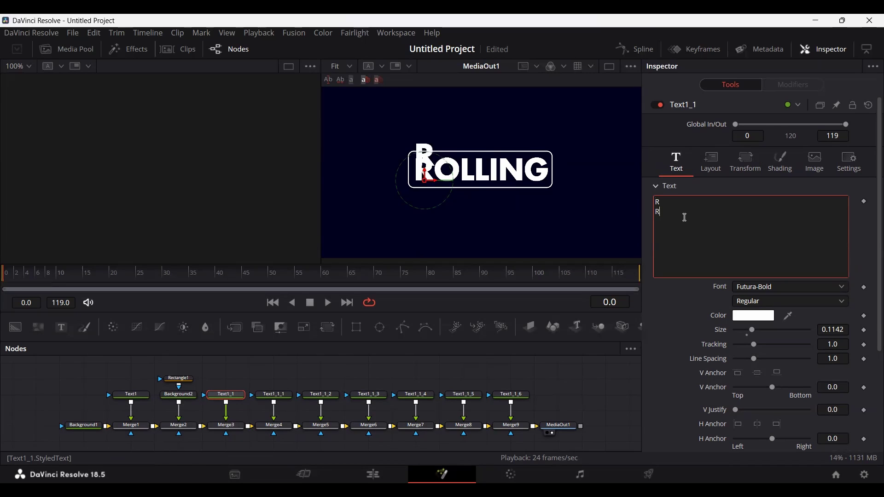
type("R")
key("Return")
type("R")
key("Return")
type("R")
key("Return")
type("R")
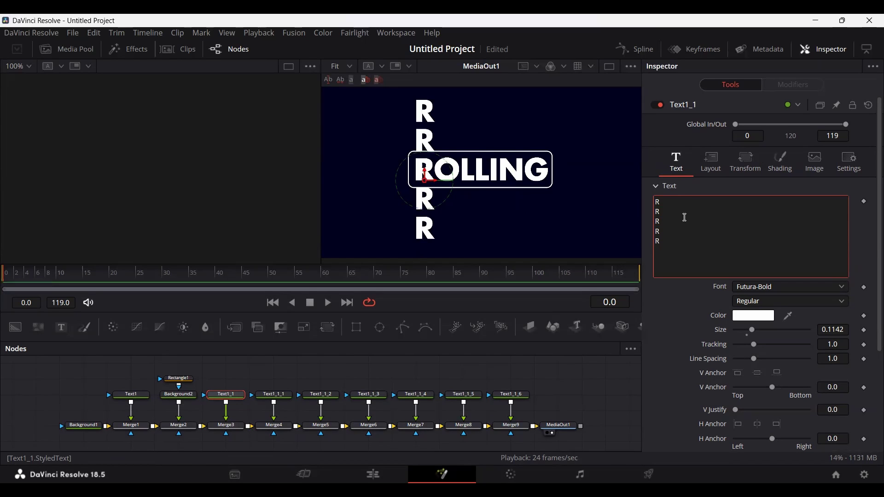
Raise the R column in Text1_1 so its last R sits over the R of ROLLING inside the frame
key("Up")
key("Up")
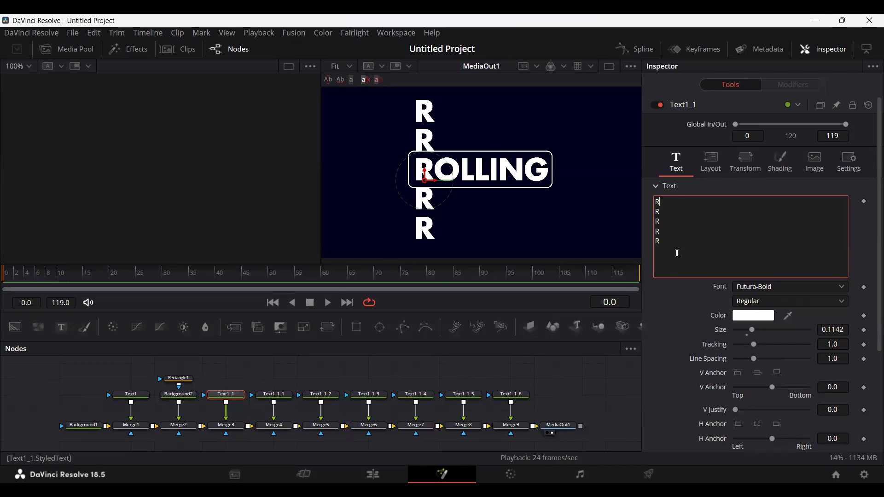
left_click_drag(677, 251, 636, 189)
left_click(671, 306)
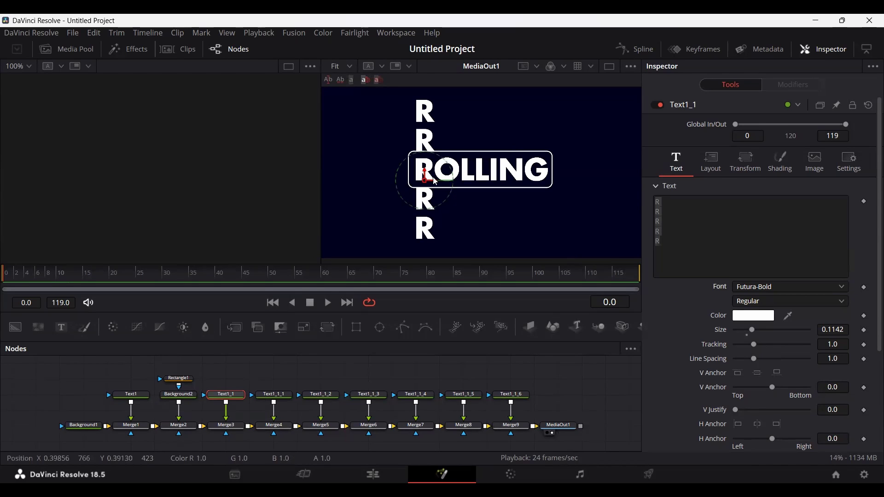
left_click_drag(426, 169, 428, 131)
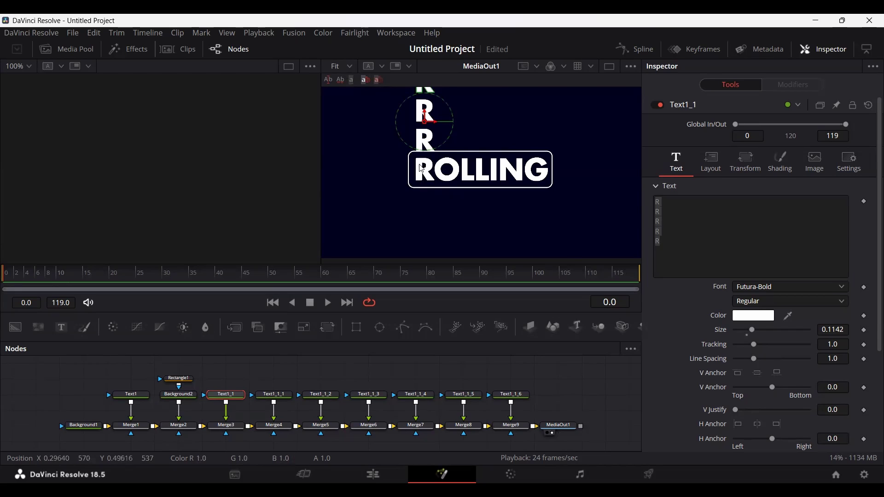
left_click(666, 249)
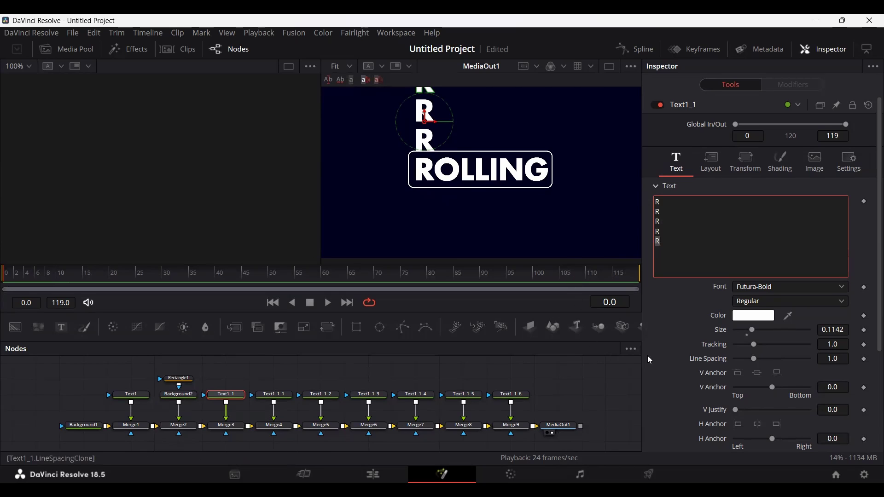
left_click(667, 232)
double_click(667, 244)
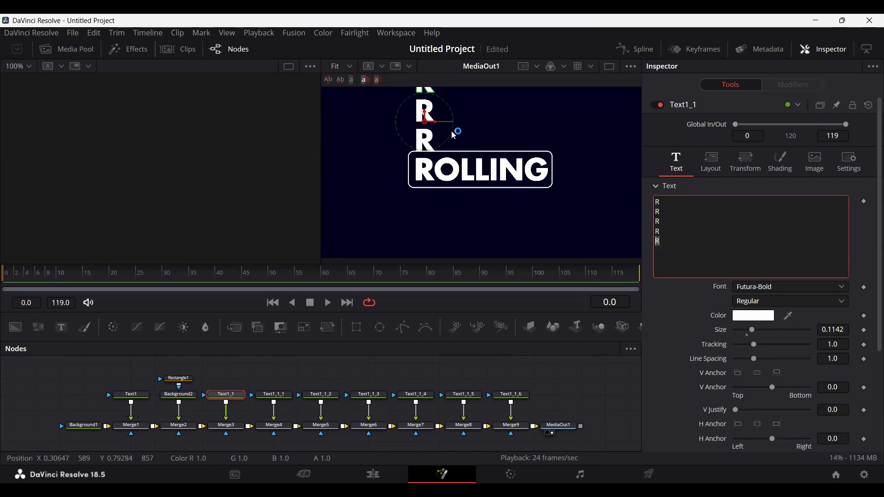
left_click(431, 155)
left_click_drag(428, 155, 417, 134)
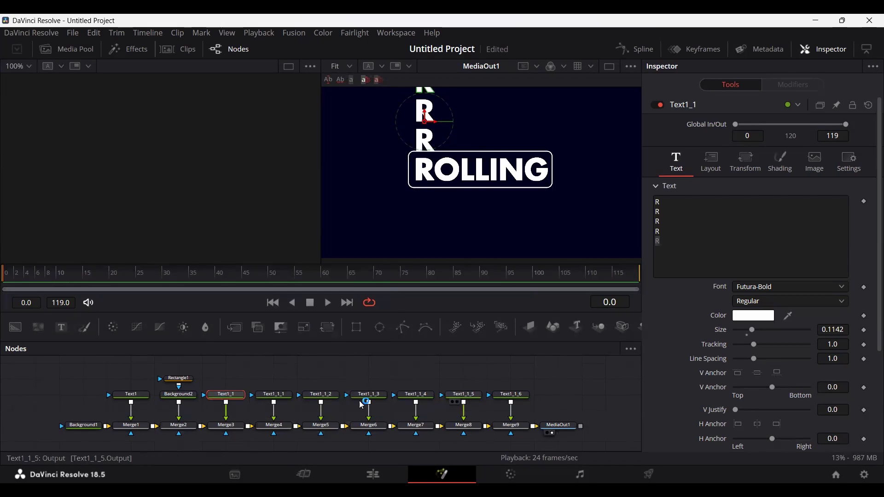
Replace the Text1_1_1 text with a vertical column of O letters and align its last O over the O of ROLLING
left_click(274, 396)
key("shift+Left")
key("shift+Left")
key("shift+Left")
key("shift+Left")
key("shift+Left")
key("BackSpace")
key("Left")
key("BackSpace")
key("Right")
type("O O O O")
left_click_drag(481, 171, 458, 121)
Replace the Text1_1_2 text with five stacked L letters and align the last one over the first L of ROLLING
left_click(321, 395)
left_click(708, 200)
key("shift+Left")
key("shift+Left")
key("shift+Left")
key("shift+Left")
key("shift+Left")
key("shift+Left")
key("shift+Left")
type("L L L L L")
left_click_drag(481, 180, 467, 120)
scroll(494, 134, "up", 4)
key("Left")
key("Left")
key("Left")
scroll(496, 134, "down", 2)
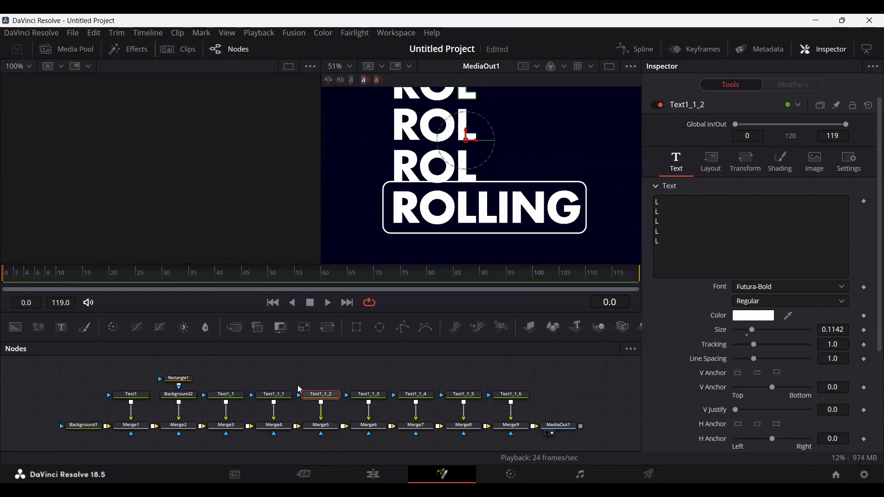
Replace the Text1_1_3 text with five stacked L letters and align the last one over the second L of ROLLING
left_click(369, 395)
left_click(684, 202)
type("L L L L L")
left_click_drag(486, 213, 486, 131)
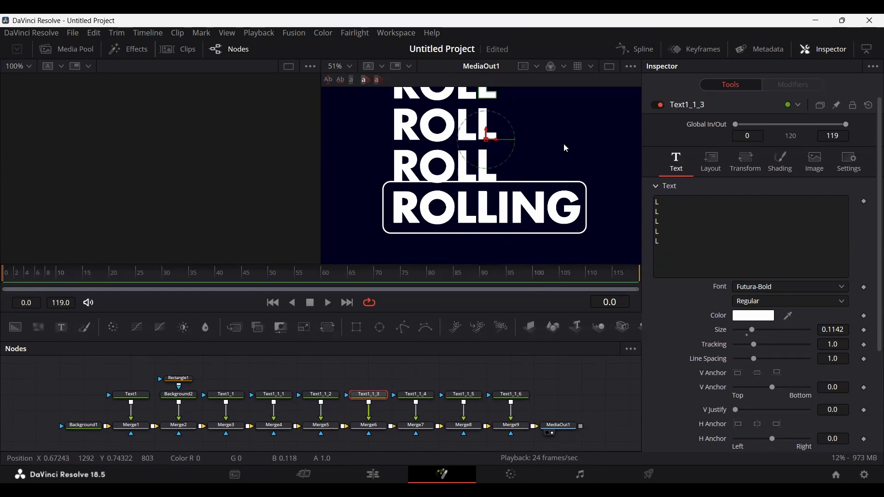
Replace the Text1_1_4 text with five stacked I letters and align the last one over the I of ROLLING
left_click(415, 395)
left_click(713, 207)
key("shift+Left")
key("shift+Left")
key("shift+Left")
key("shift+Left")
key("shift+Left")
key("shift+Left")
key("shift+Left")
type("I I I I I")
left_click_drag(485, 213, 486, 131)
left_click_drag(497, 141, 515, 141)
Replace the Text1_1_5 text with five stacked N letters and align the last one over the N of ROLLING
left_click(463, 395)
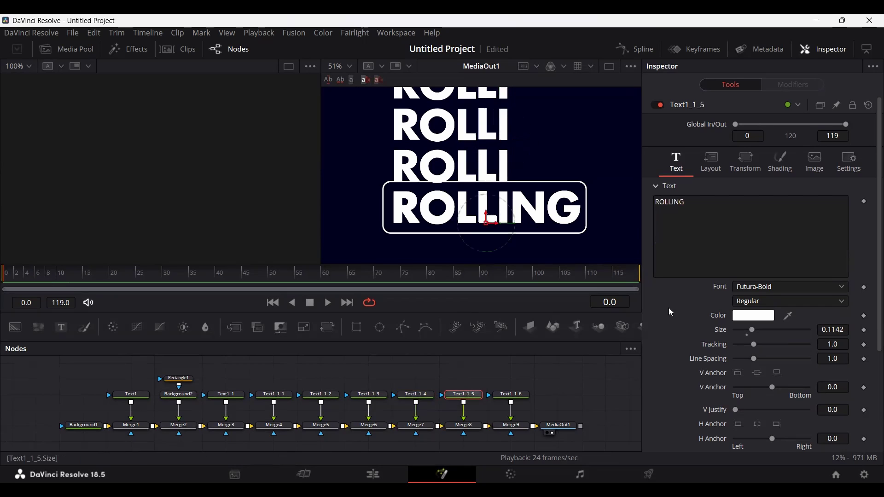
left_click(700, 205)
key("BackSpace")
key("BackSpace")
key("BackSpace")
key("BackSpace")
key("BackSpace")
key("BackSpace")
key("BackSpace")
type("N N N N N")
left_click_drag(493, 223, 534, 214)
left_click_drag(529, 133, 529, 135)
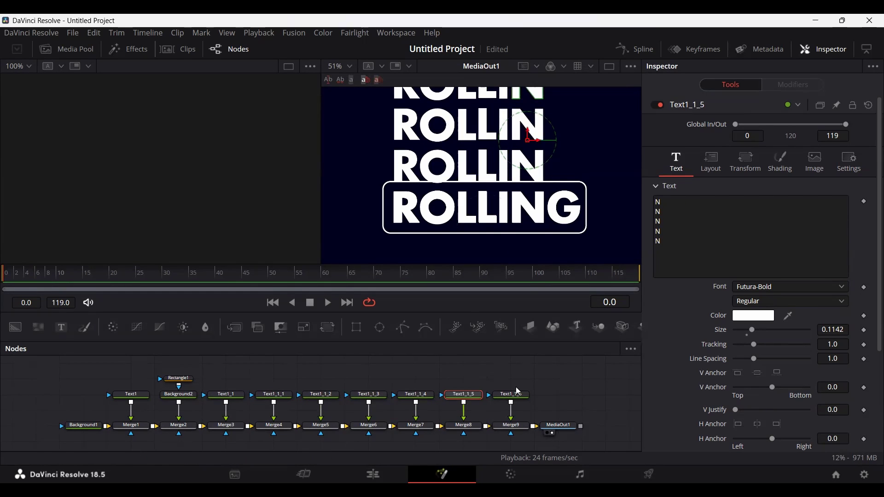
Replace the Text1_1_6 text with five stacked G letters and align the last one over the G of ROLLING
left_click(515, 395)
left_click_drag(655, 202, 873, 202)
type("G G G G G")
left_click_drag(500, 222, 563, 130)
left_click(575, 371)
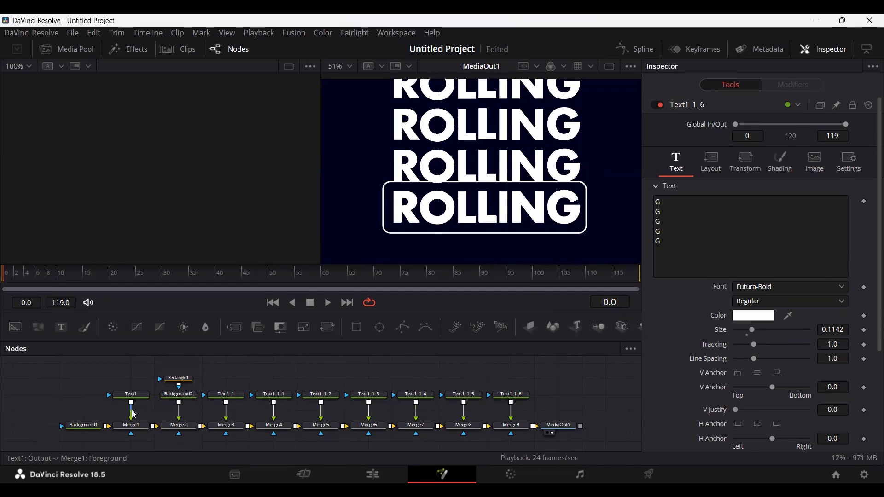
Disable the original Text1 node and level the second L column in Text1_1_3 by setting its center Y to 0.757622
left_click(131, 395)
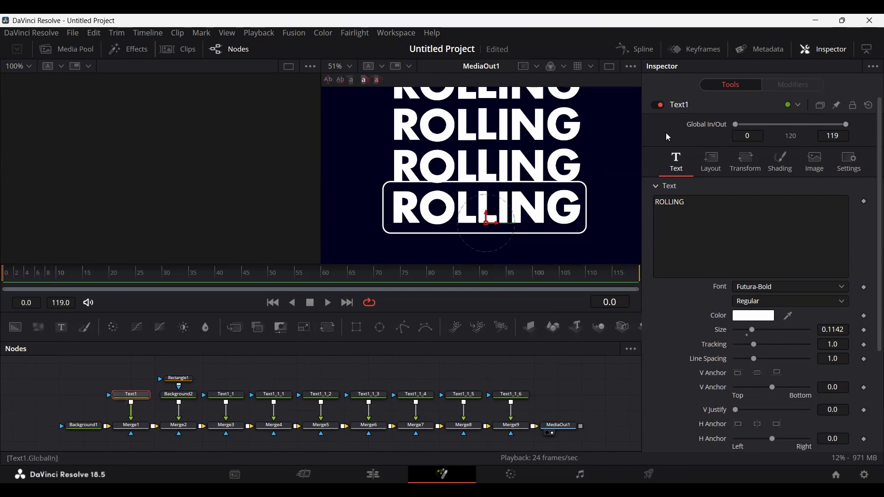
left_click(661, 105)
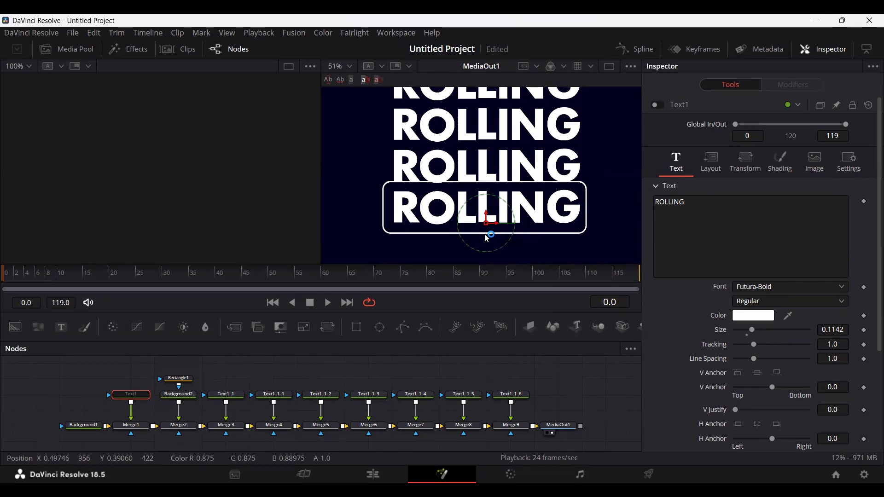
scroll(495, 216, "up", 5)
left_click(493, 192)
scroll(491, 190, "down", 2)
scroll(490, 186, "up", 4)
left_click(711, 169)
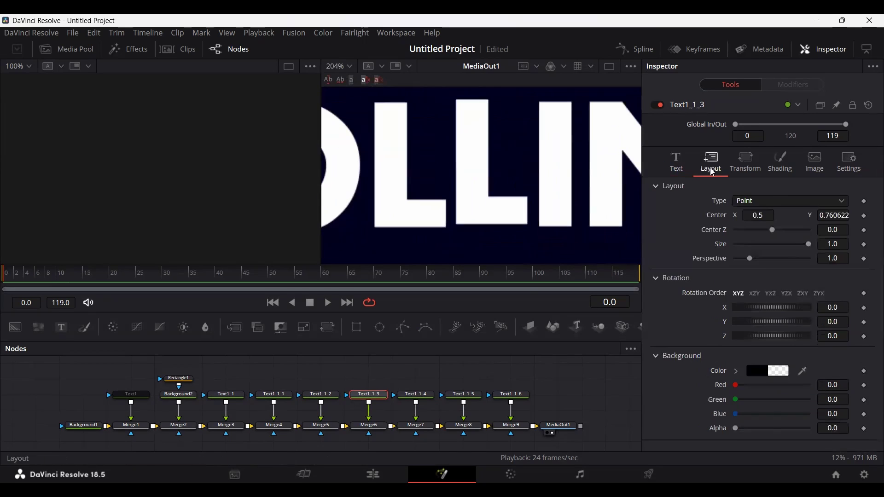
left_click_drag(833, 215, 830, 216)
scroll(475, 205, "down", 5)
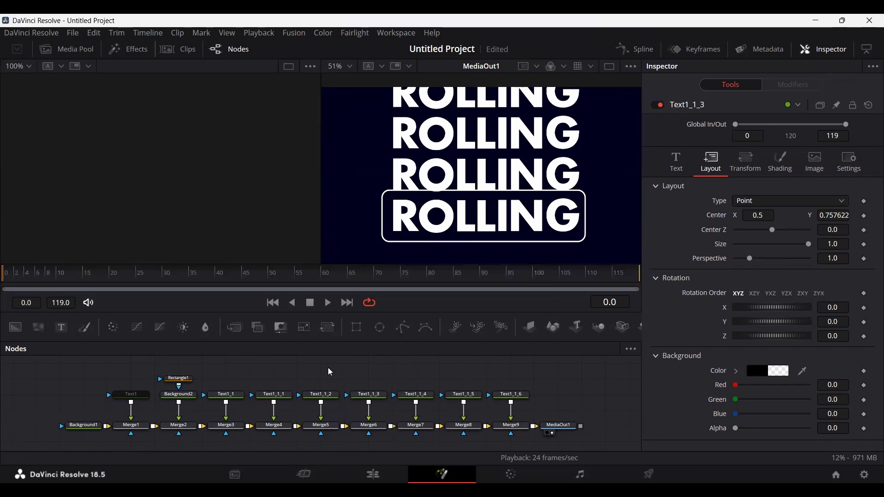
Add a rectangle mask to Text1_1 around the framed R, with a width of 0.055 and a height of 0.197
left_click_drag(355, 331, 226, 396)
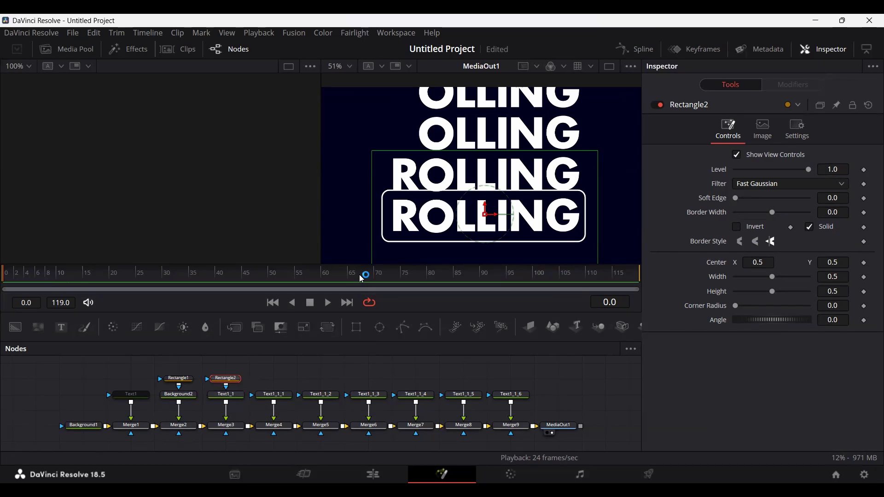
mouse_move(774, 283)
left_mouse_down()
mouse_move(762, 281)
mouse_move(769, 284)
left_mouse_up()
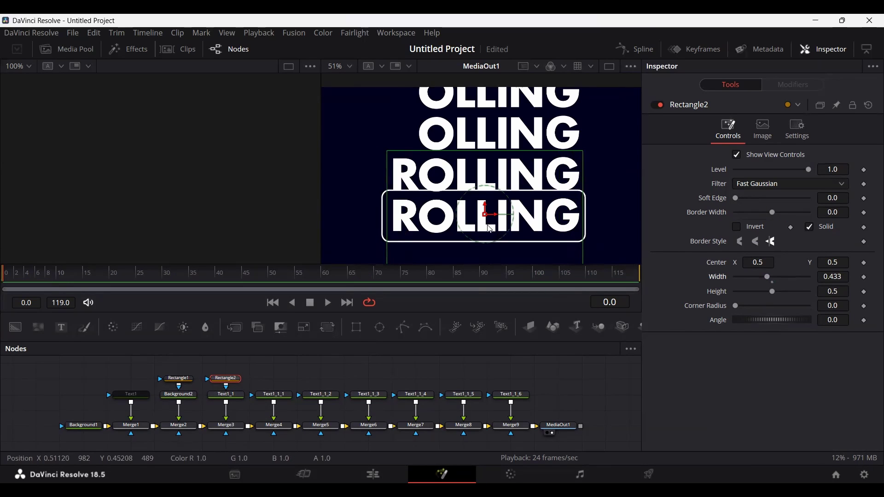
left_click_drag(485, 215, 405, 221)
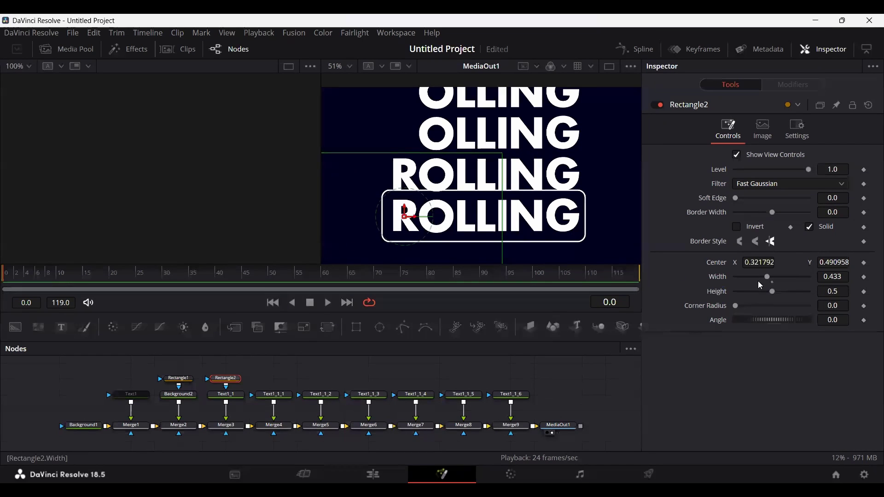
left_click_drag(767, 278, 744, 284)
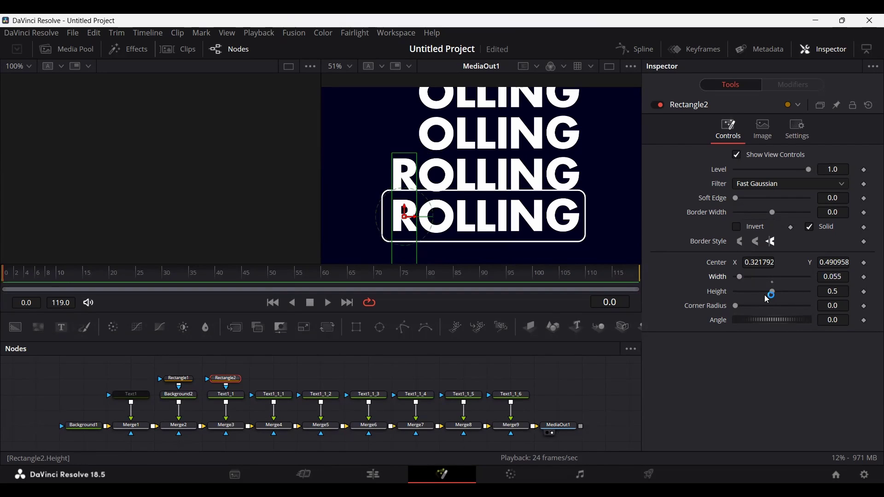
left_click_drag(774, 297, 753, 295)
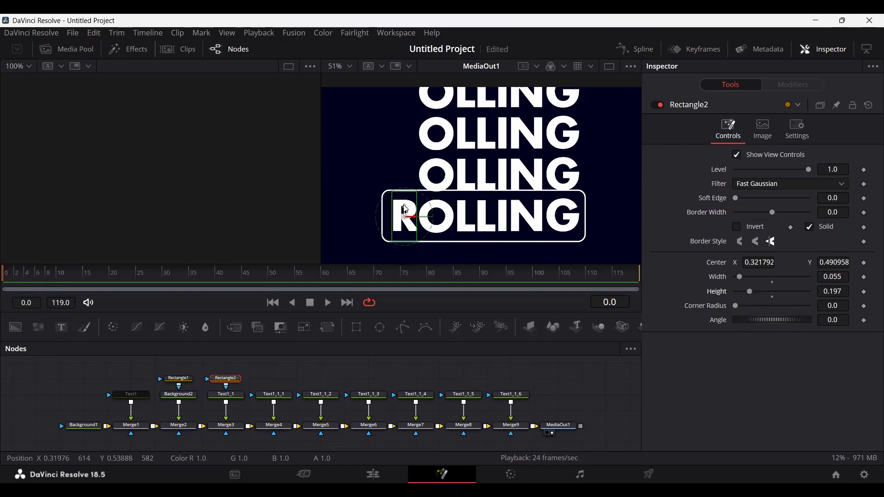
Reduce the R mask's height to 0.178 and raise its center Y to 0.492556 so it fits within the frame
scroll(400, 208, "up", 3)
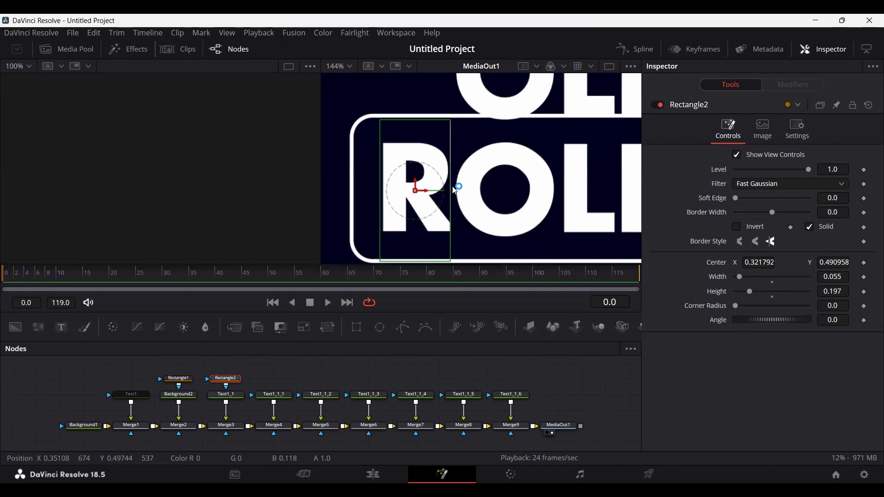
left_click(838, 292)
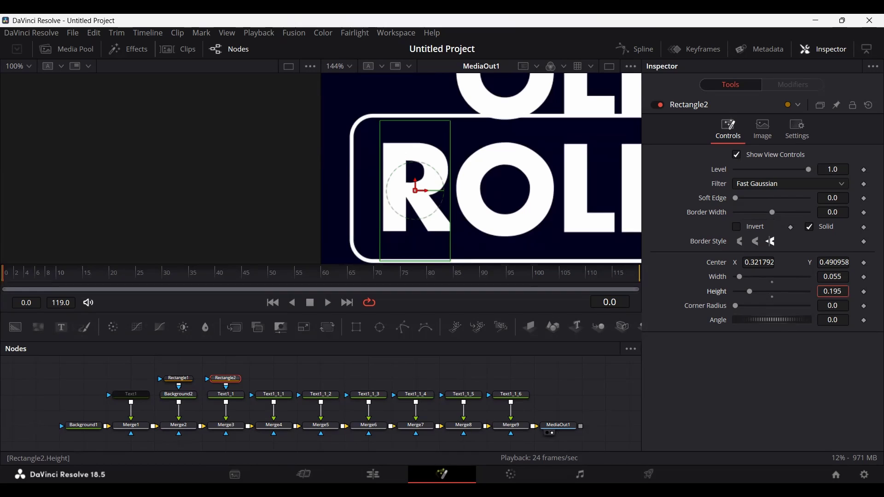
key("BackSpace")
left_click_drag(834, 292, 829, 292)
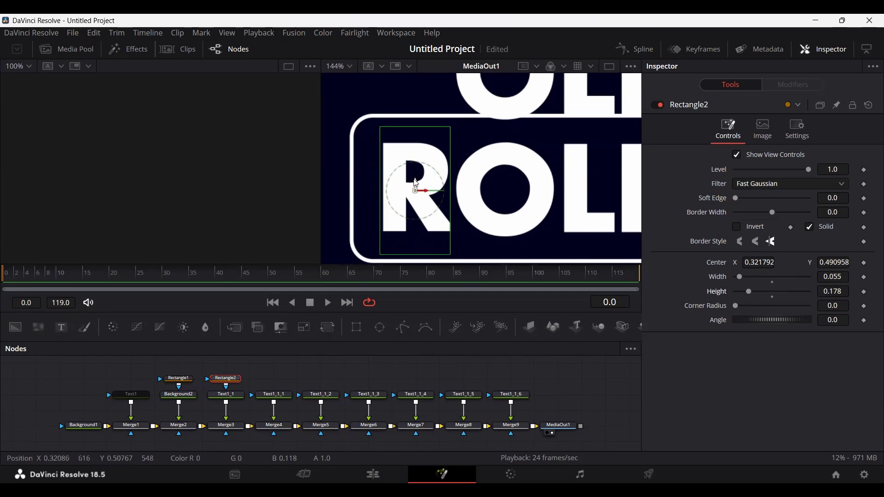
left_click_drag(415, 182, 414, 177)
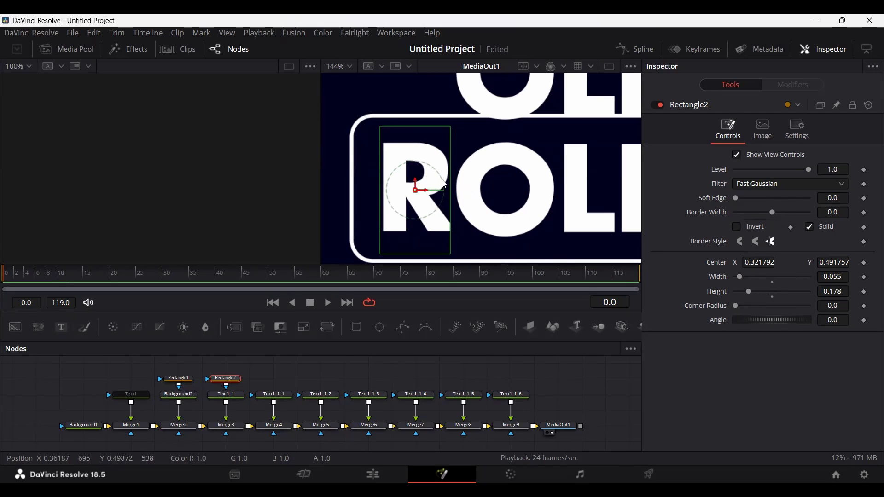
left_click_drag(415, 183, 416, 181)
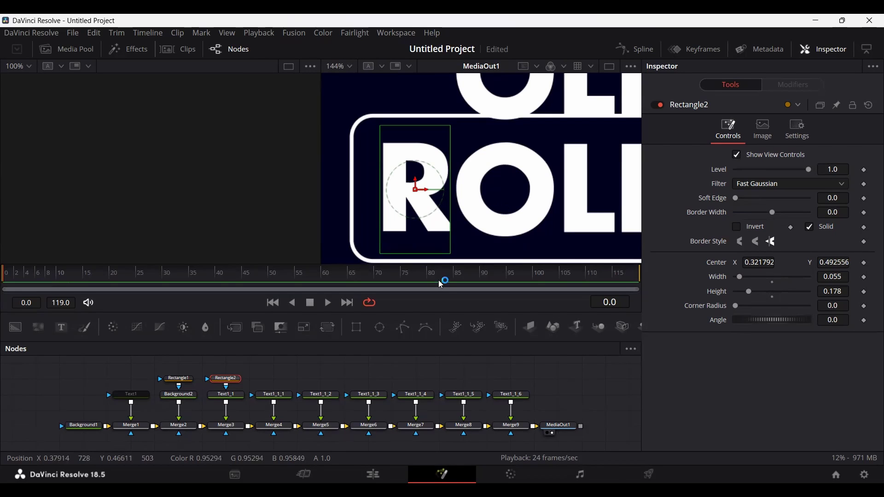
Add a rectangle mask to Text1_1_1 around the framed O, with width 0.087, height 0.173 and center Y 0.496606
left_click(343, 381)
left_click(356, 327)
left_click_drag(342, 382, 273, 394)
scroll(521, 212, "down", 1)
left_click_drag(581, 199, 513, 201)
left_click_drag(772, 276, 742, 277)
left_click_drag(772, 291, 745, 293)
left_click_drag(833, 262, 830, 262)
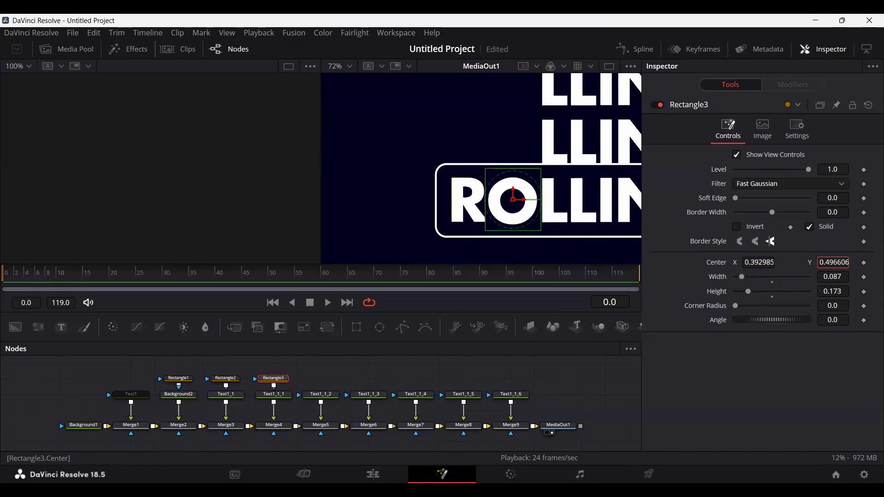
Add a rectangle mask to Text1_1_2 around the framed first L, with a width of 0.046 and a height of 0.173
left_click(321, 379)
left_click(356, 327)
left_click_drag(338, 380, 335, 395)
left_click_drag(574, 199, 540, 200)
left_click_drag(772, 277, 739, 284)
left_click_drag(551, 201, 554, 201)
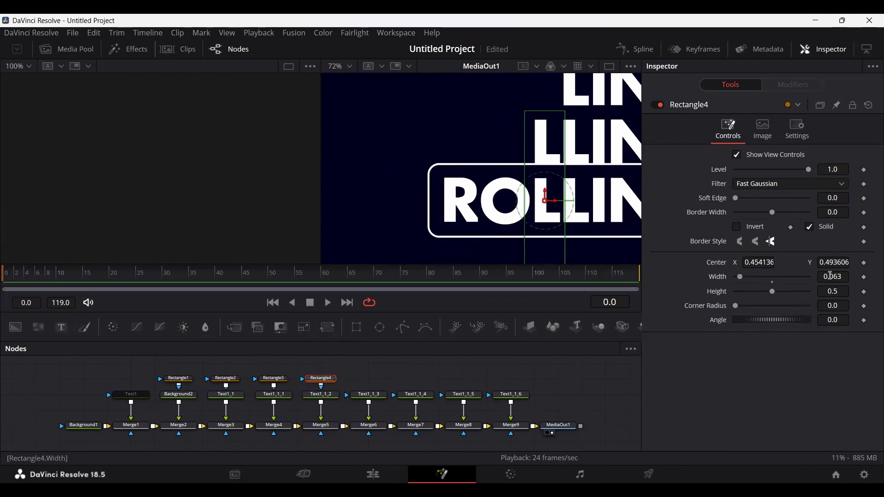
left_click_drag(829, 276, 821, 276)
left_click_drag(554, 201, 556, 201)
left_click_drag(832, 277, 832, 277)
left_click_drag(772, 291, 749, 292)
Paste a copy of the Rectangle4 mask for Text1_1_3 and move it over the second L
key("ctrl+c")
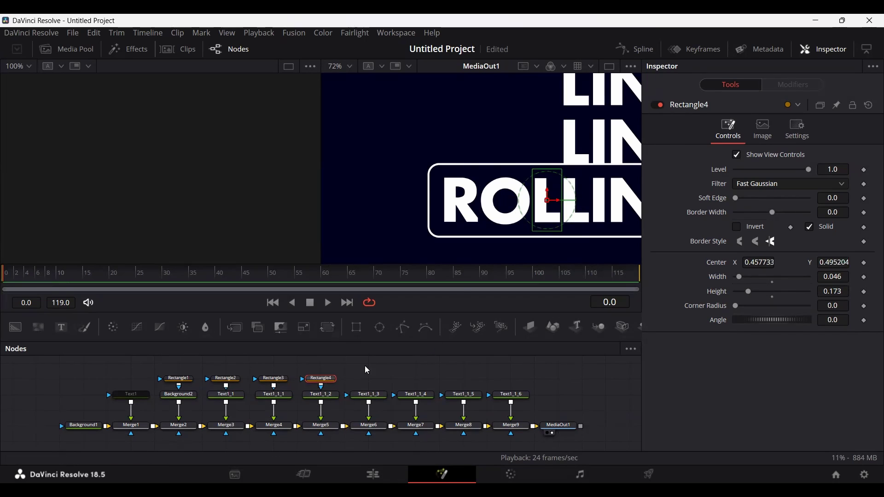
key("ctrl+v")
left_click_drag(558, 204, 588, 204)
Paste another mask copy, connect it to Text1_1_4, and move and narrow it to fit the framed I
key("ctrl+c")
key("ctrl+v")
left_click_drag(433, 379, 428, 395)
left_click_drag(442, 405, 344, 406)
left_click_drag(586, 200, 610, 201)
left_click_drag(832, 277, 823, 276)
left_click_drag(608, 201, 608, 201)
Paste a mask copy onto Text1_1_5, move it over the framed N and widen it to 0.076
key("ctrl+v")
left_click_drag(384, 380, 378, 395)
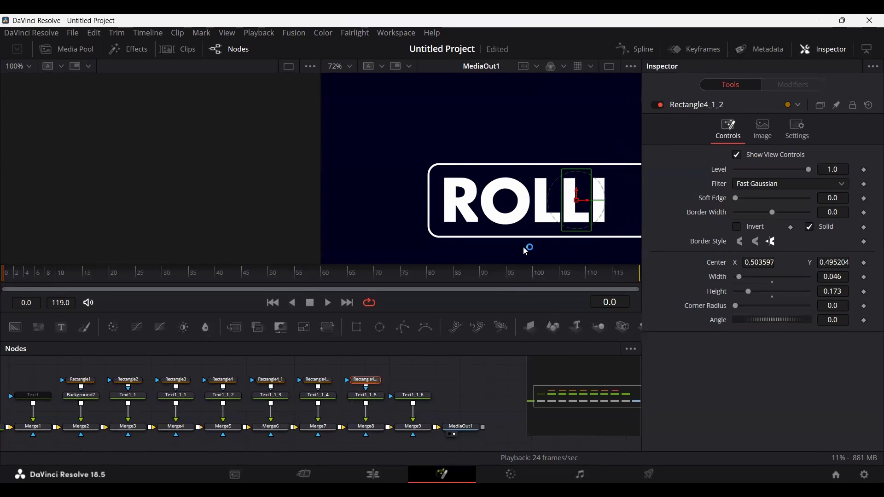
left_click_drag(587, 201, 636, 201)
left_click_drag(457, 382, 358, 381)
left_click_drag(570, 234, 443, 227)
left_click_drag(832, 277, 846, 277)
left_click_drag(509, 193, 515, 193)
Copy the N mask onto Text1_1_6 and move it over the framed G, at a center X of 0.671762
left_click_drag(300, 383, 314, 395)
key("ctrl+c")
key("ctrl+v")
left_click_drag(514, 192, 565, 193)
left_click_drag(360, 401, 507, 400)
scroll(511, 215, "down", 2)
left_click_drag(445, 200, 493, 201)
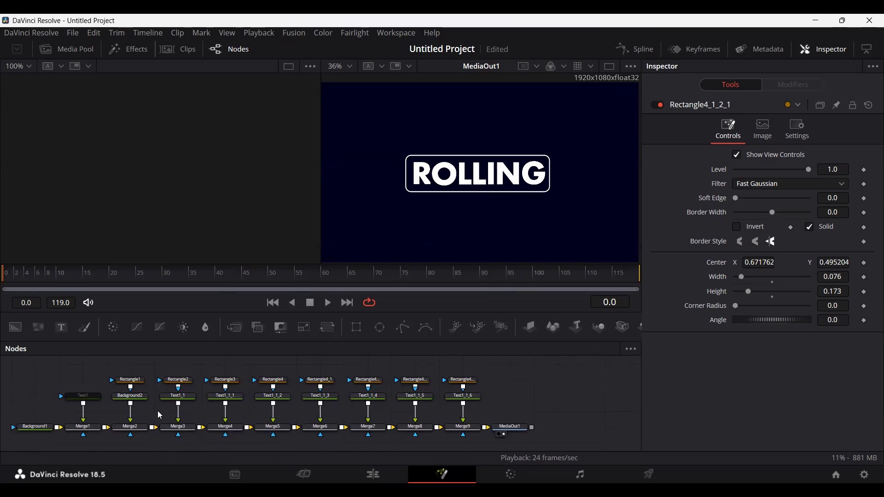
Keyframe the layout center of the R column in Text1_1 at frame 50
left_click(179, 397)
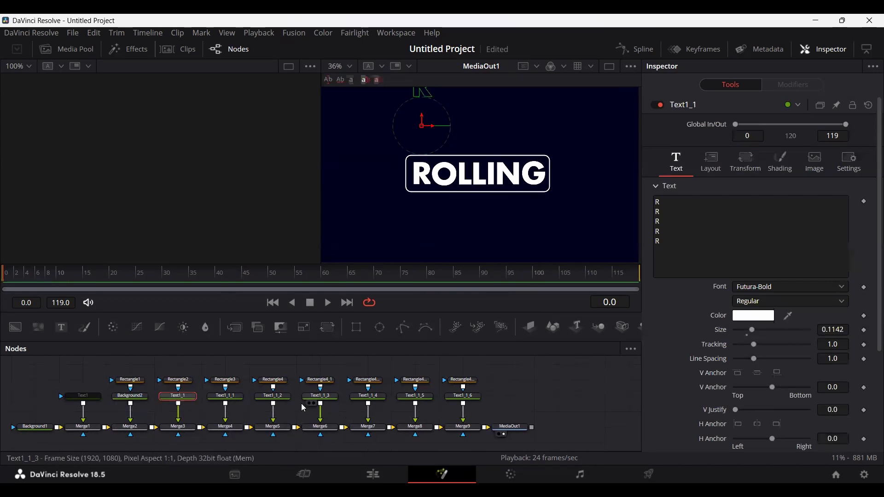
left_click_drag(146, 275, 244, 276)
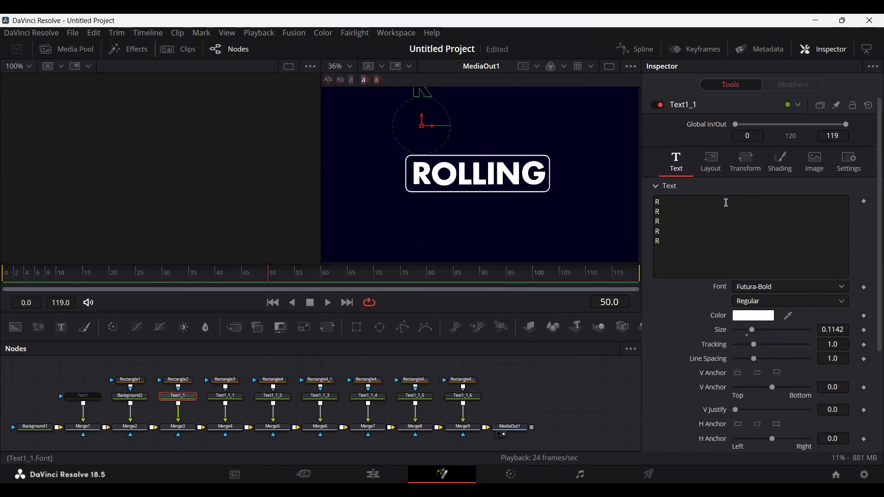
left_click(711, 163)
left_click(865, 216)
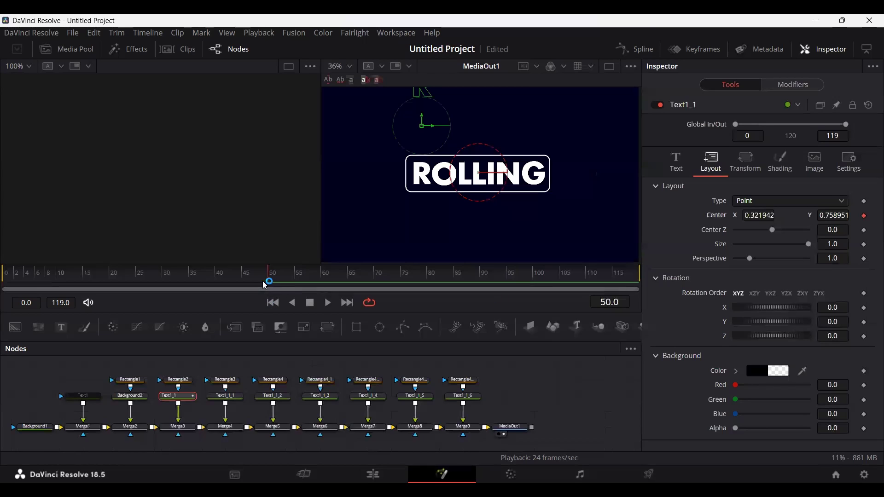
Set the R column's center Y to 0.930951 at frame 0 as its starting keyframe
left_click_drag(188, 280, 2, 290)
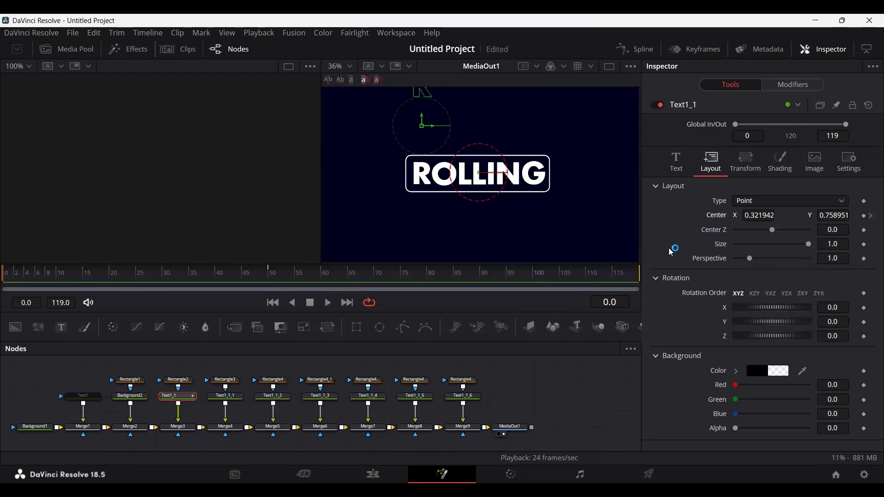
left_click_drag(832, 216, 883, 215)
left_click_drag(513, 211, 507, 209)
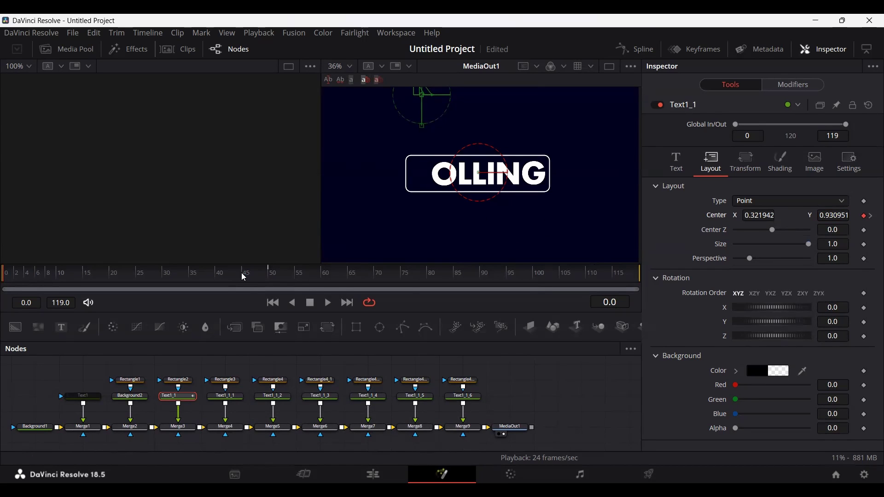
Move the R column in Text1_1 straight down at frame 50, to a center Y of about 0.11, after previewing its roll
key("space")
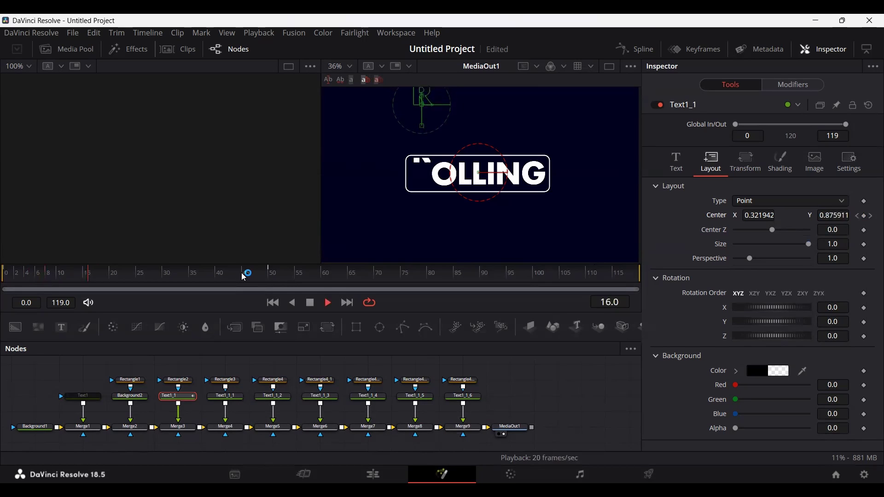
key("space")
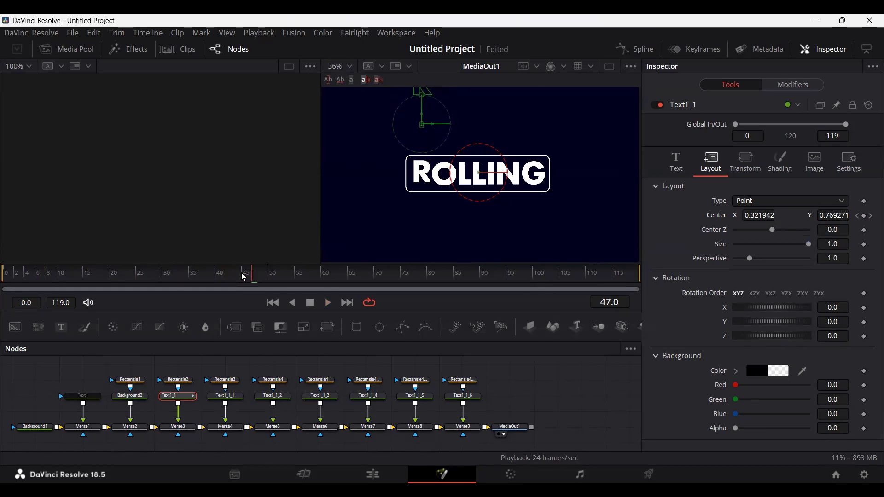
left_click_drag(267, 273, 269, 281)
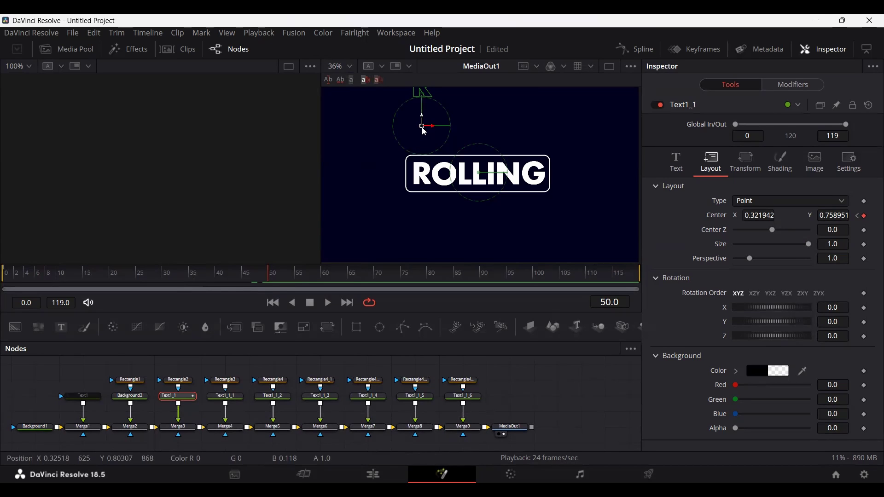
left_click_drag(424, 132, 421, 233)
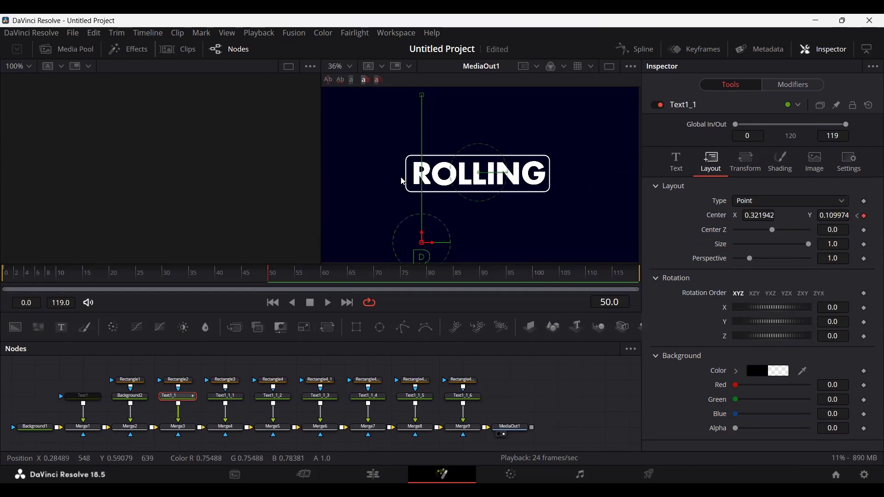
left_click(673, 162)
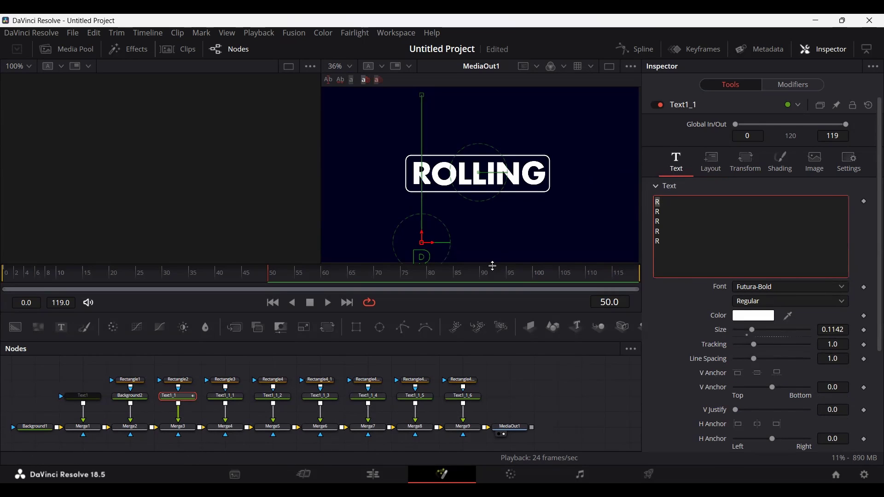
left_click_drag(421, 233, 422, 236)
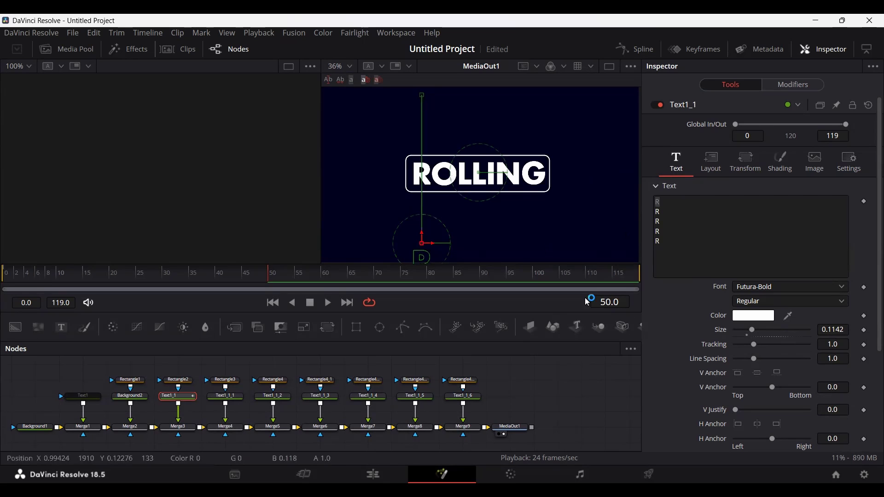
left_click(513, 382)
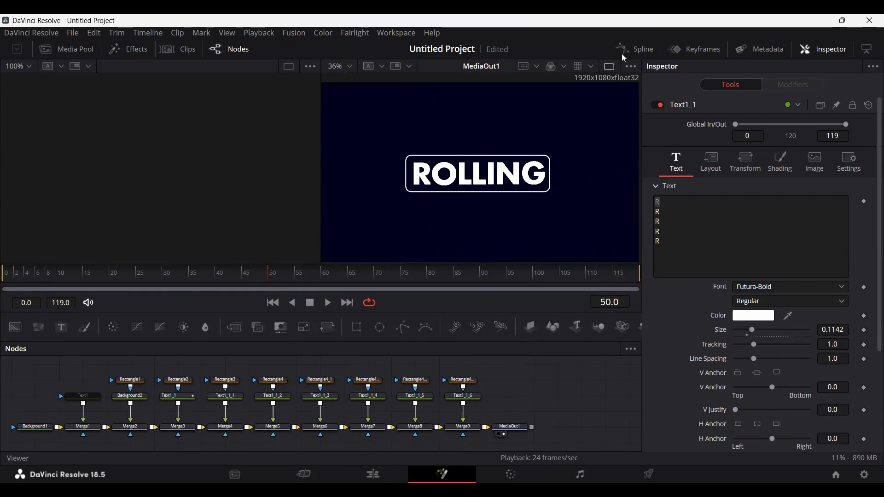
Smooth Text1_1's motion curve between its two keyframes and raise the end keyframe's Ease In to about 60.6
left_click(635, 49)
left_click(336, 382)
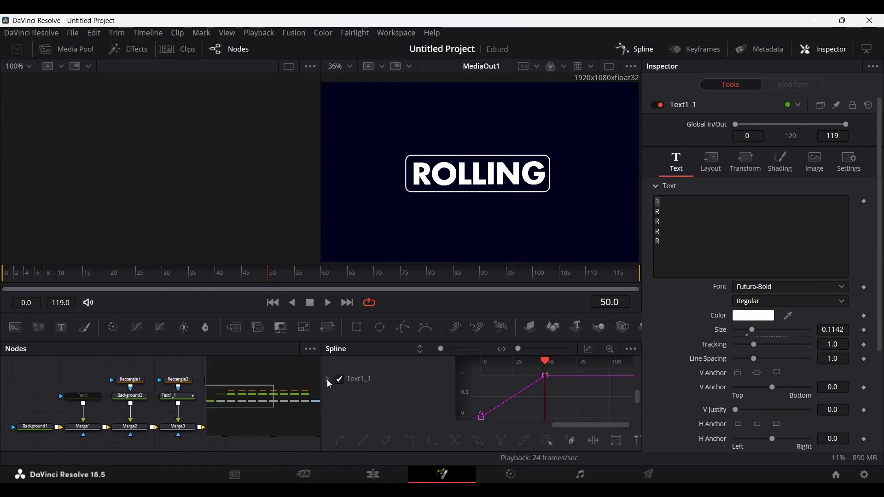
key("ctrl+f")
left_click_drag(539, 363, 604, 371)
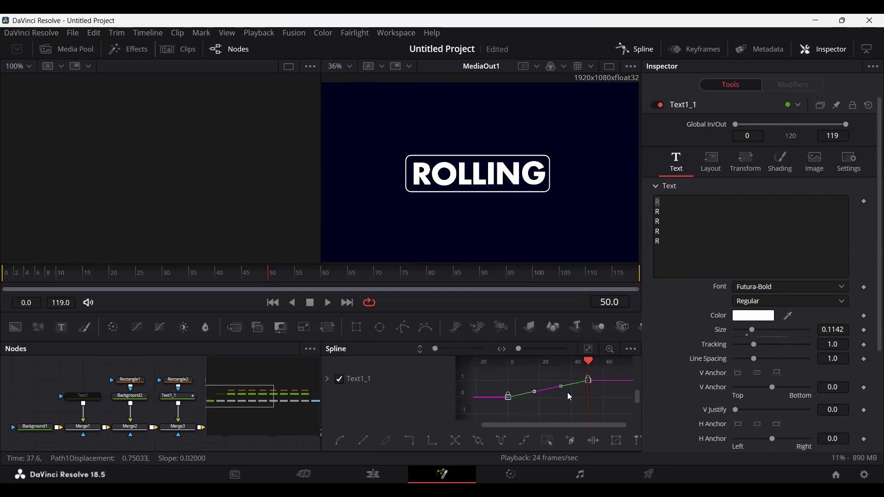
key("s")
key("t")
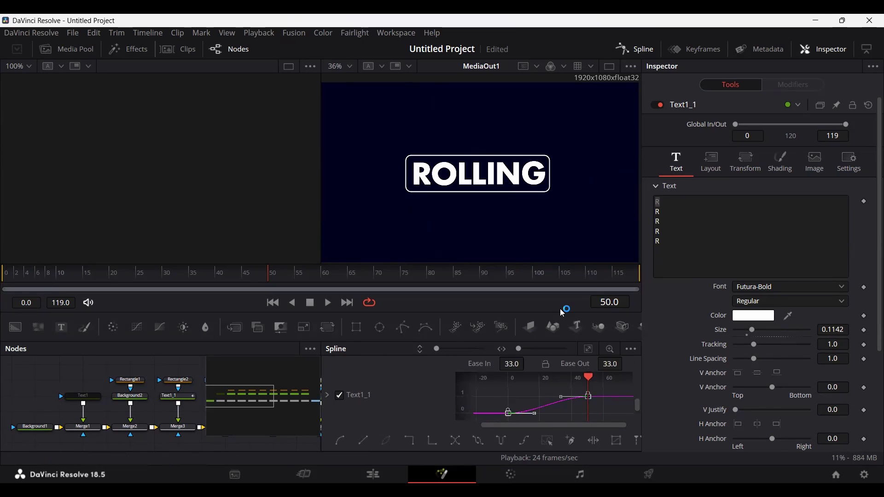
left_click_drag(601, 408, 557, 386)
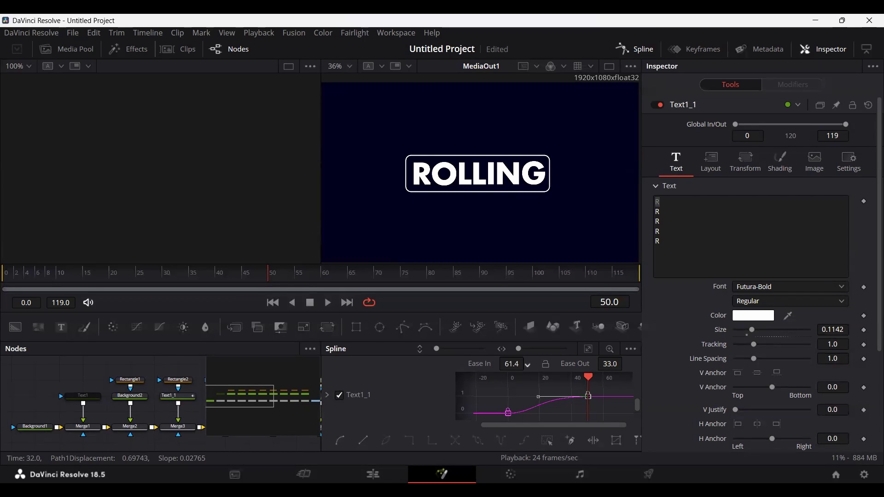
Play the composition from frame 0 to check the R column's eased roll
left_click(635, 49)
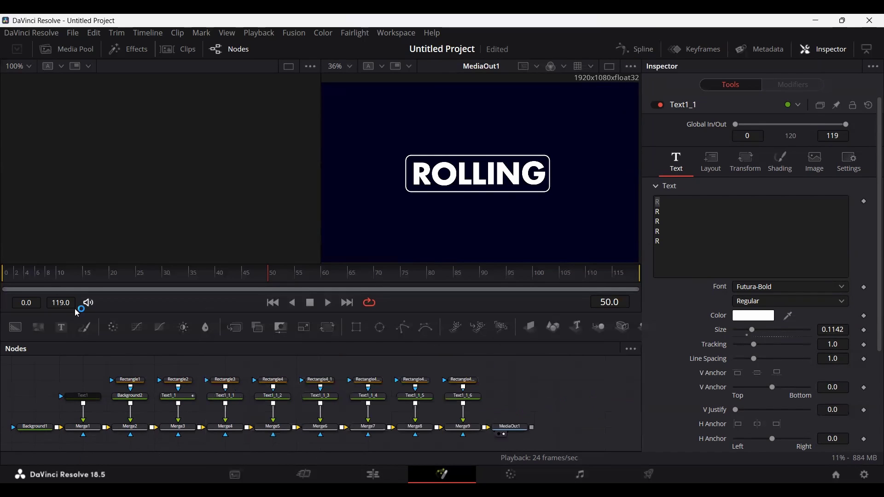
left_click(2, 282)
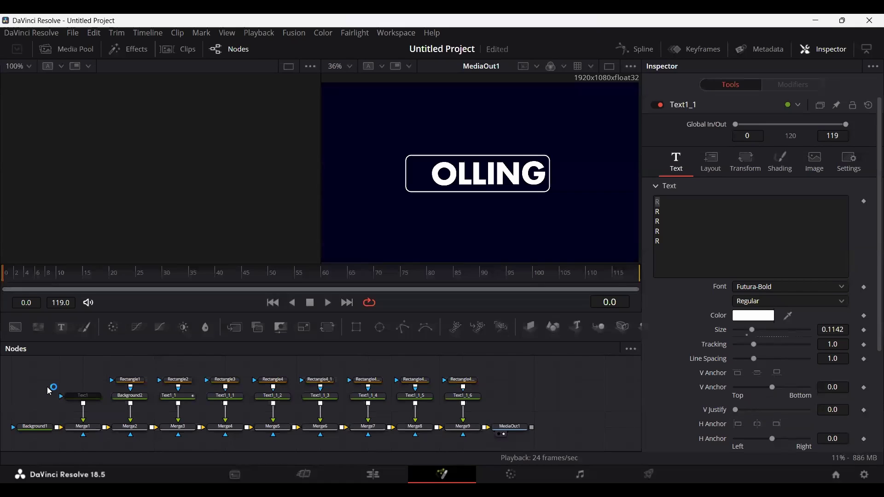
key("space")
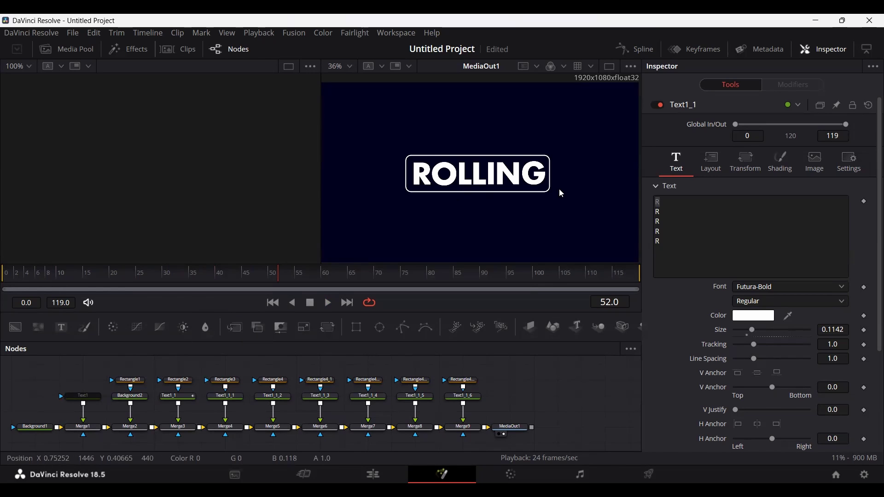
Keyframe the layout center of the O column in Text1_1_1 at frame 55
left_click_drag(231, 282, 301, 282)
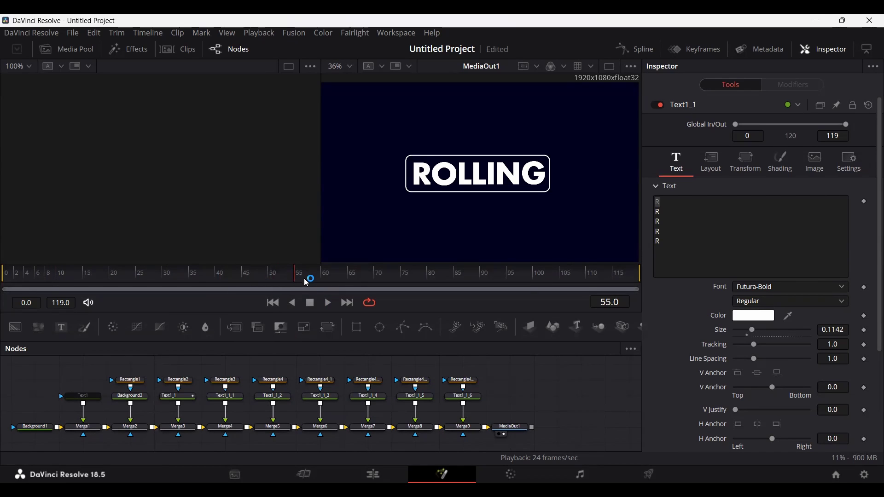
left_click(225, 397)
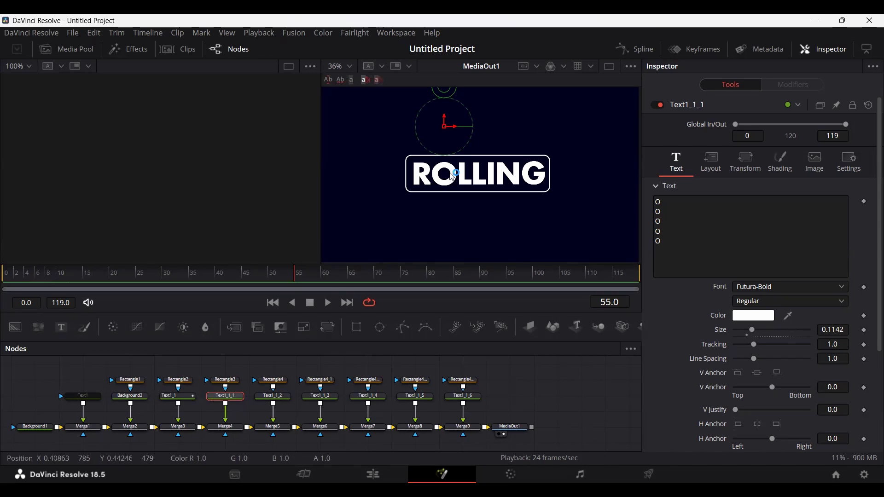
left_click(709, 169)
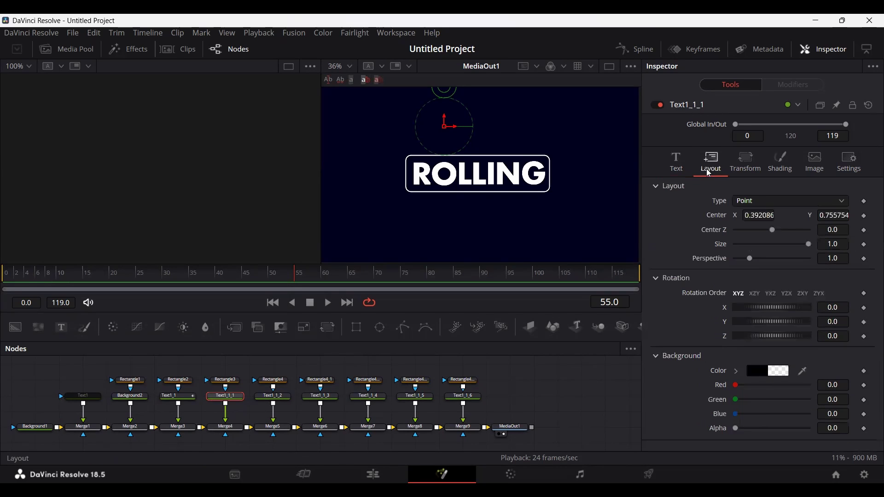
left_click(864, 216)
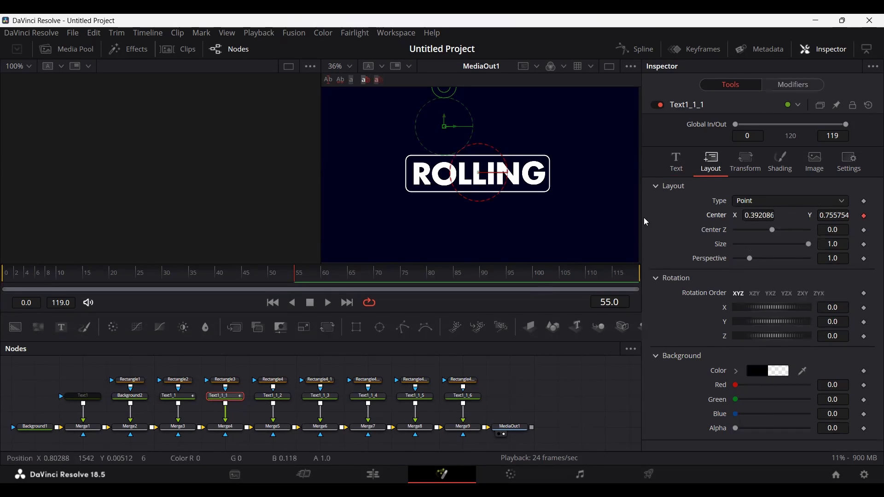
Set the O column's center Y to 0.937979 at frame 0 and 0.106777 at frame 55
left_click_drag(46, 279, 2, 282)
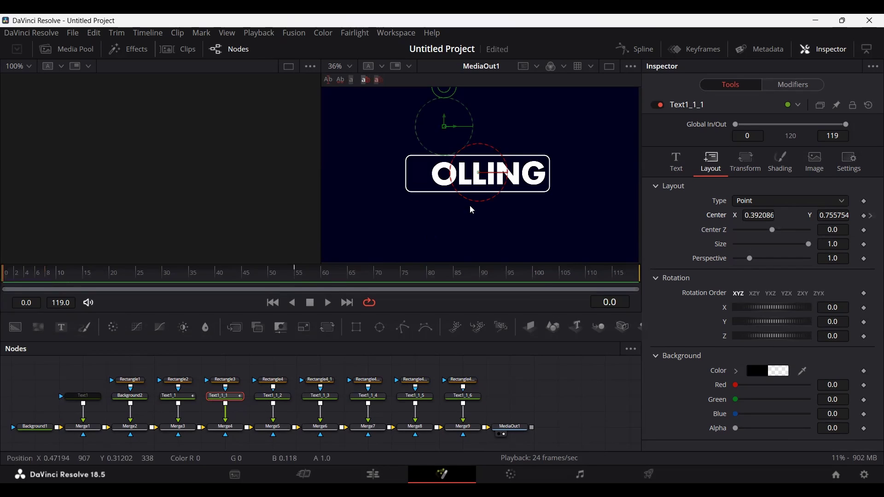
left_click_drag(451, 128, 450, 93)
left_click(299, 278)
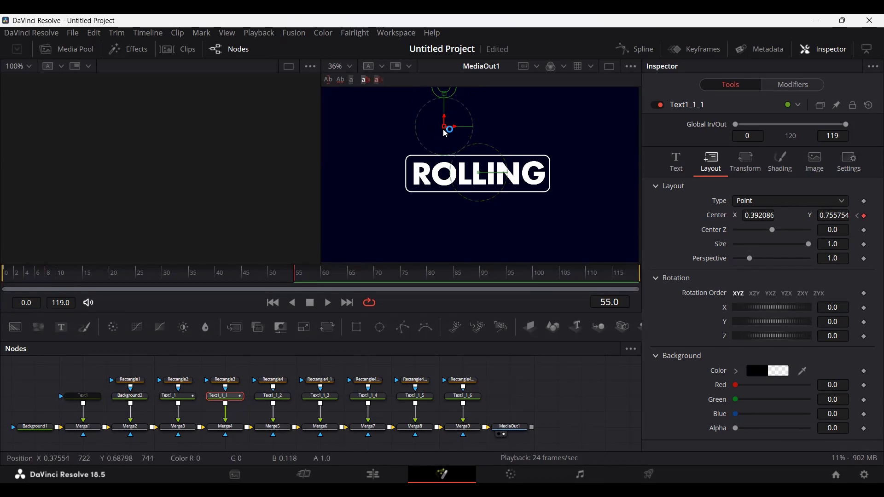
left_click_drag(445, 148, 445, 240)
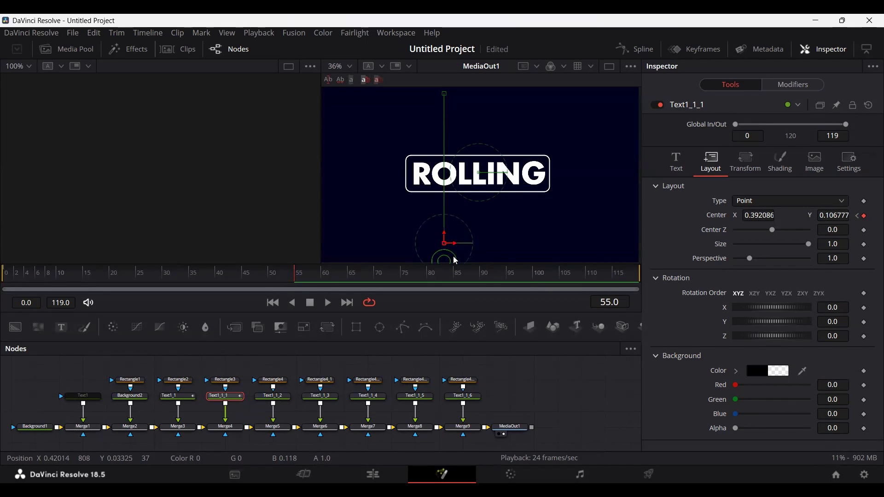
left_click(511, 391)
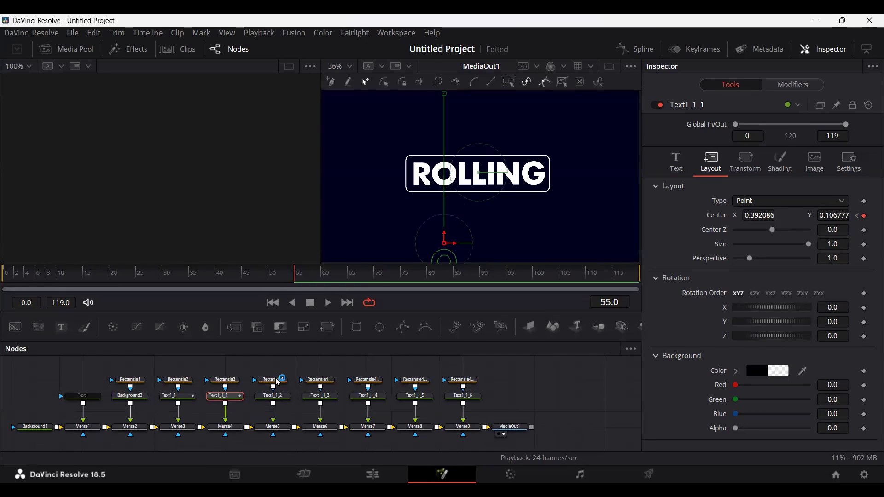
Isolate Text1_1_1's motion curve in the spline editor, smooth both keyframes and raise the end keyframe's Ease In to 65.5
left_click(634, 54)
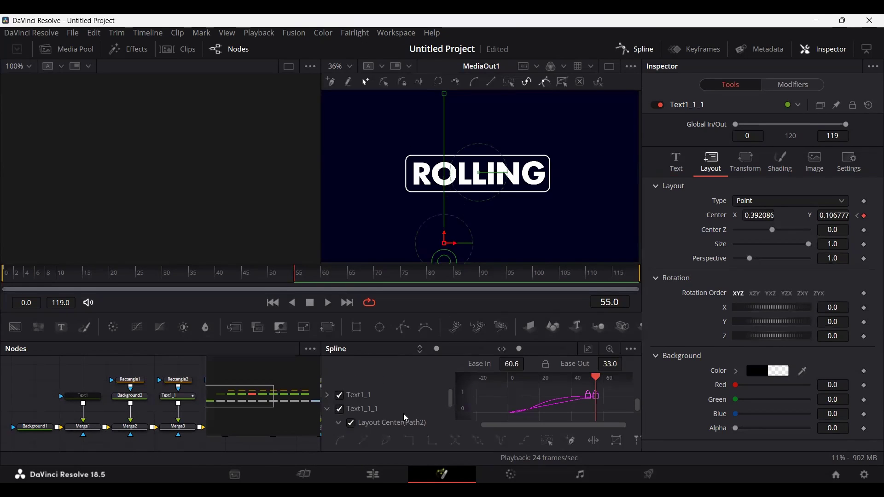
left_click(341, 395)
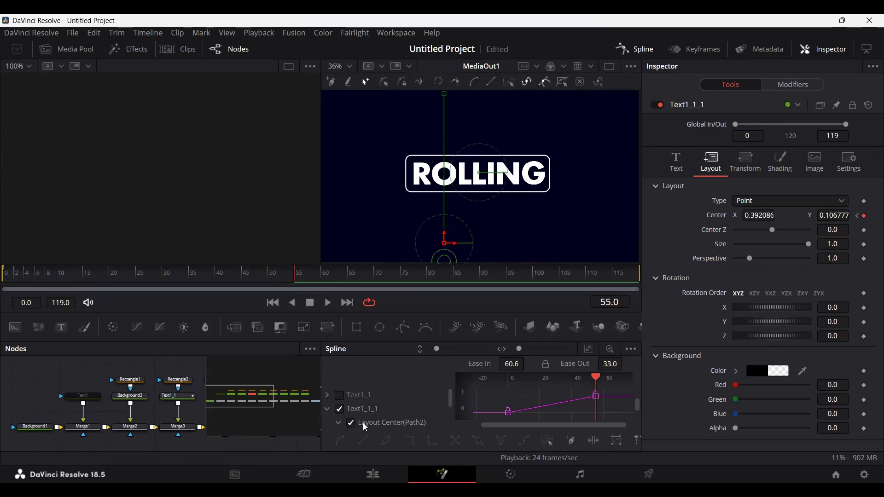
left_click(327, 410)
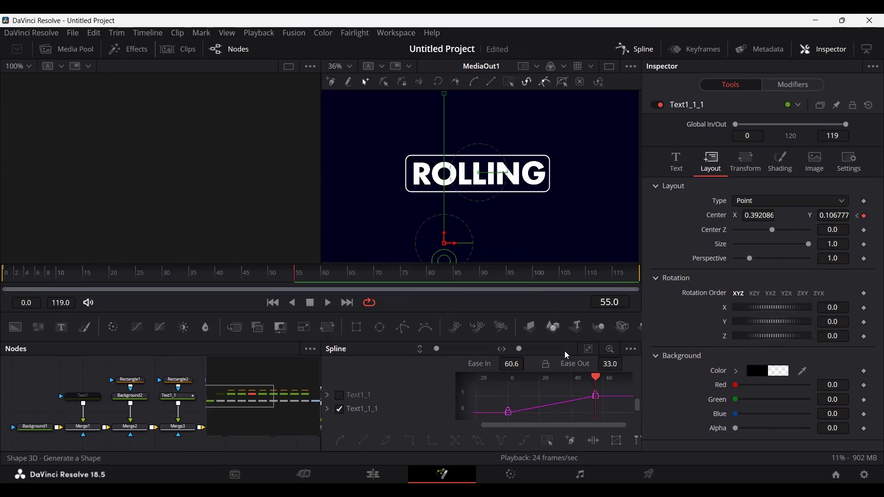
left_click(589, 349)
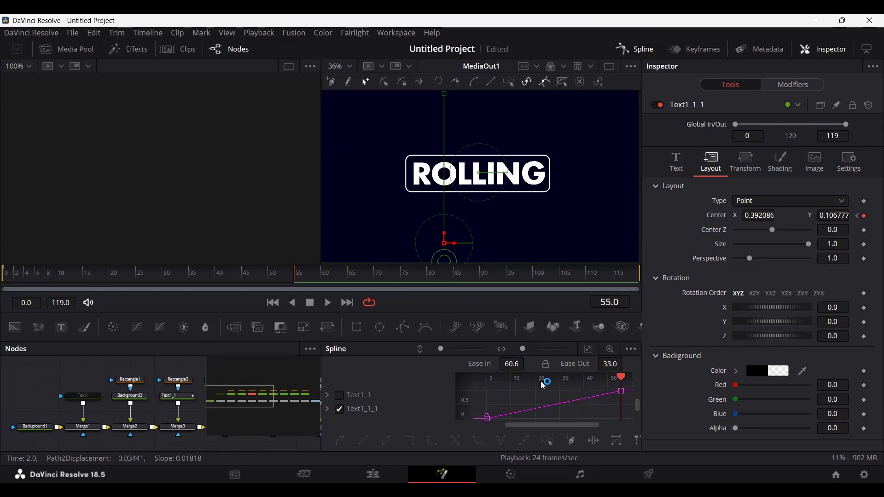
left_click_drag(470, 395, 633, 378)
key("f")
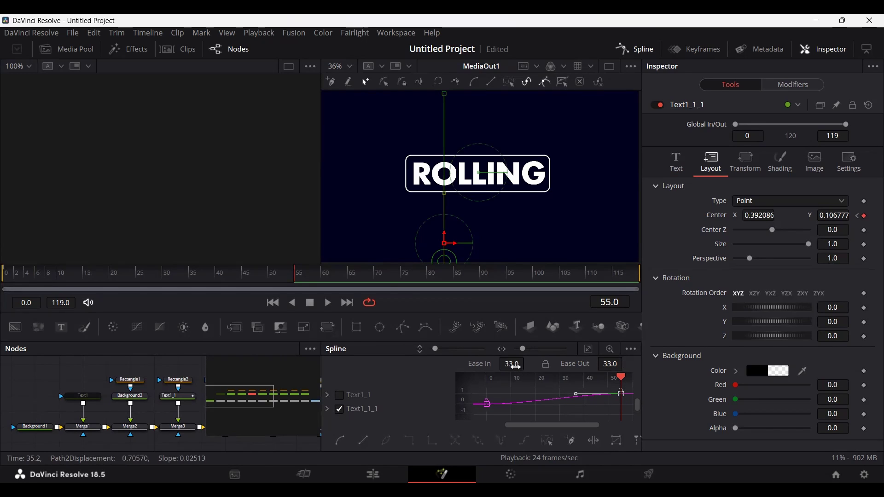
left_click_drag(513, 364, 527, 364)
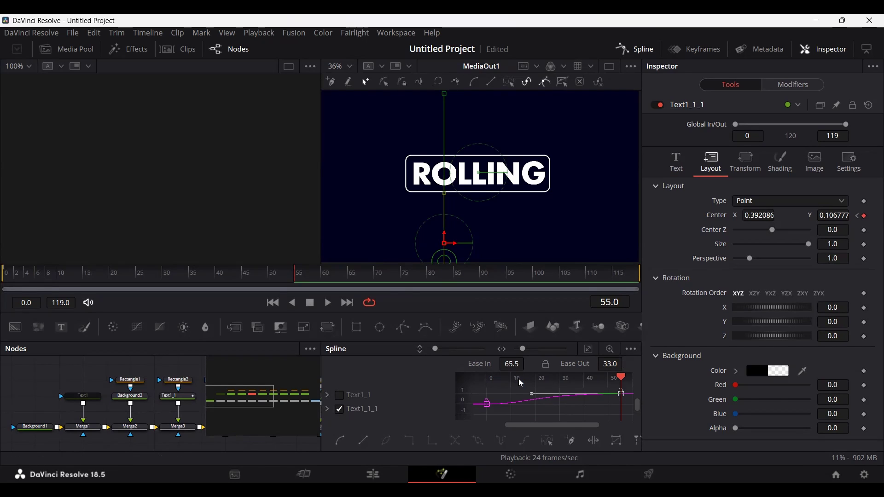
Play the composition from frame 0 to compare the R and O columns' rolling motion
left_click(641, 50)
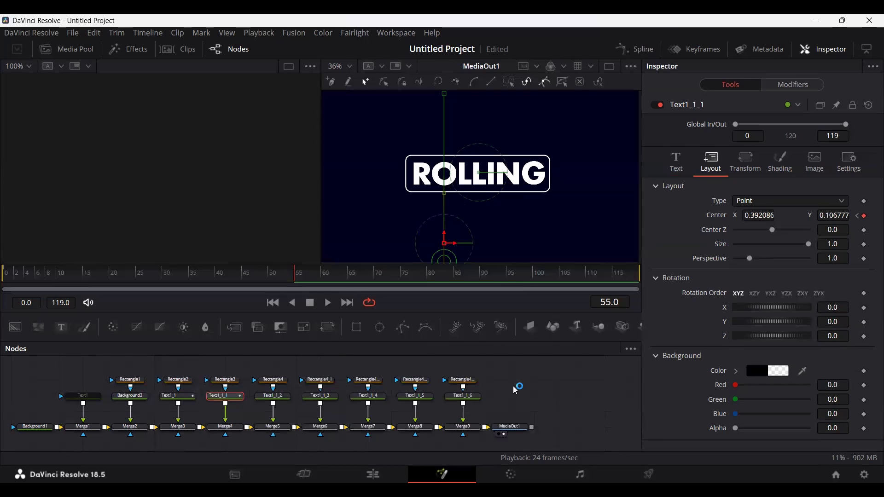
left_click(513, 390)
left_click_drag(36, 275, 2, 278)
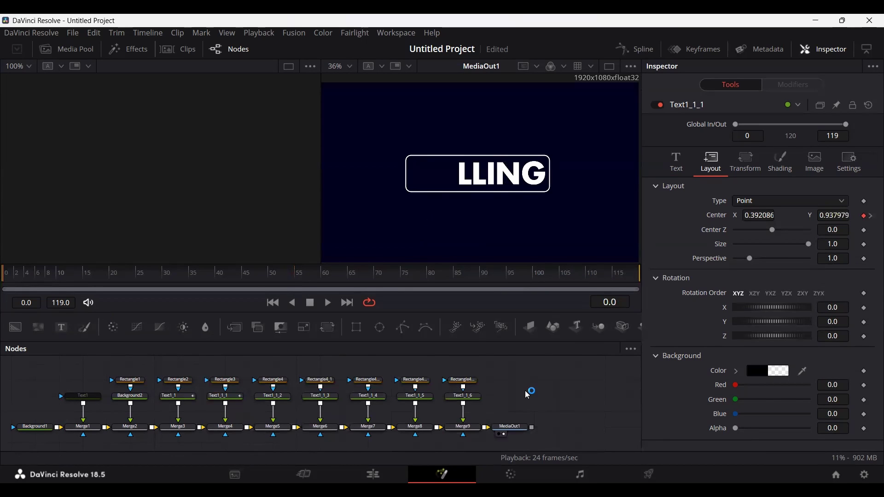
key("space")
key("space")
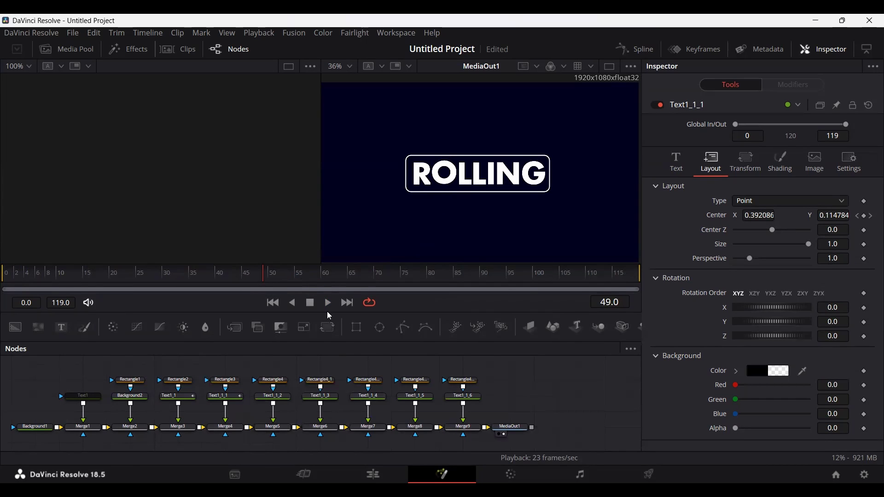
Reduce the Ease In of Text1_1_1's end keyframe to 35.0 and return the playhead to frame 0
left_click(229, 401)
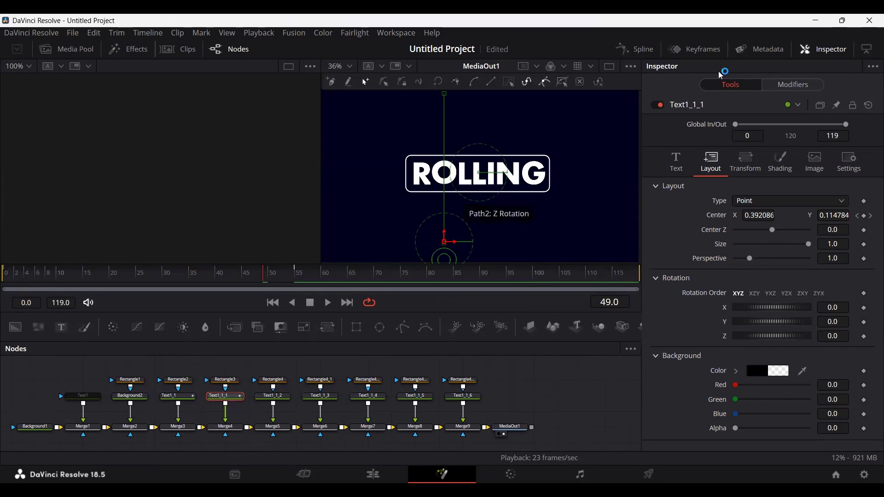
left_click(637, 49)
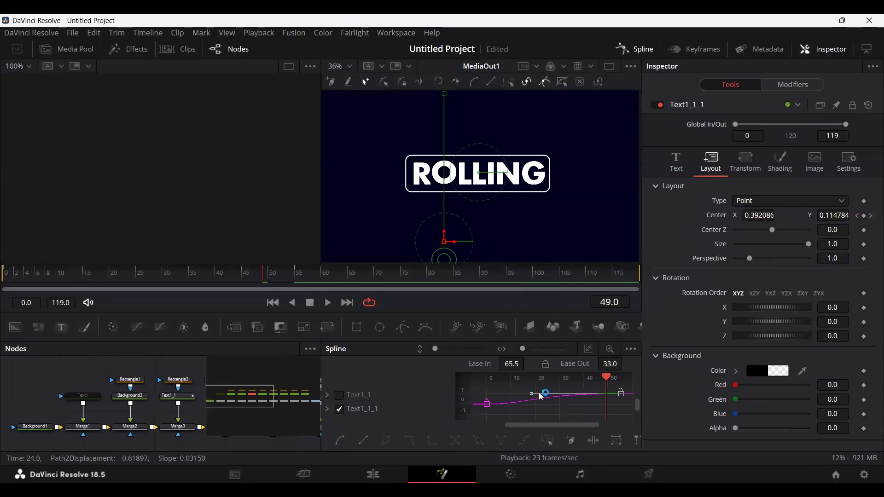
left_click_drag(532, 394, 573, 397)
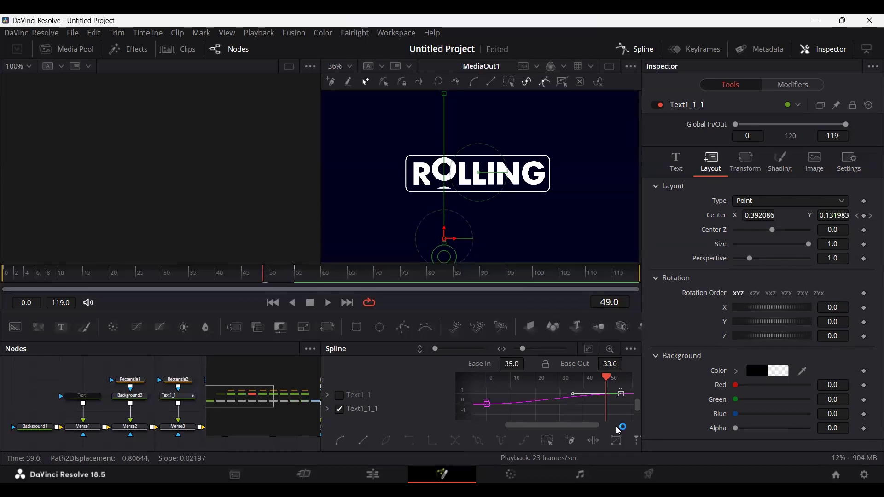
left_click_drag(75, 277, 4, 270)
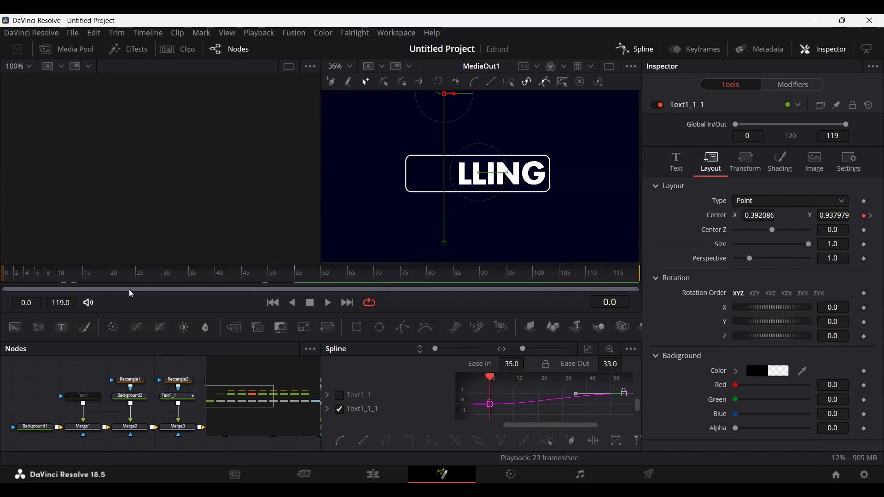
Play the composition from frame 0 to check the O column's eased motion against the R column
key("space")
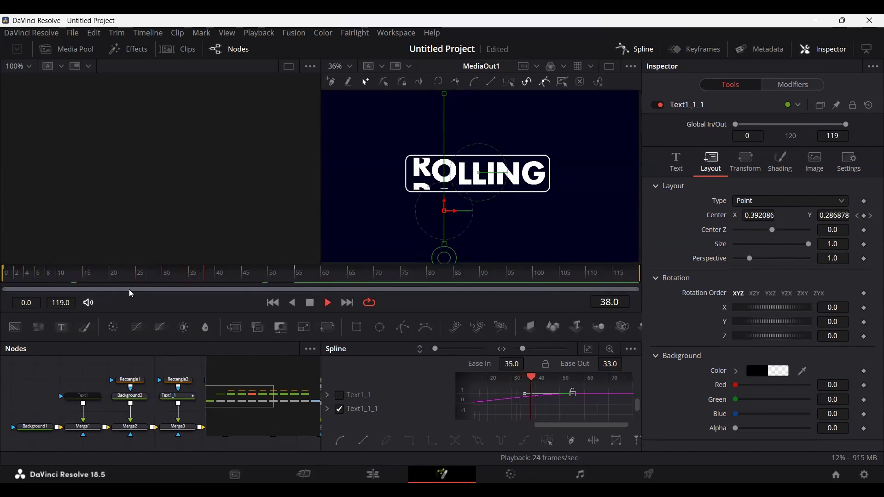
key("space")
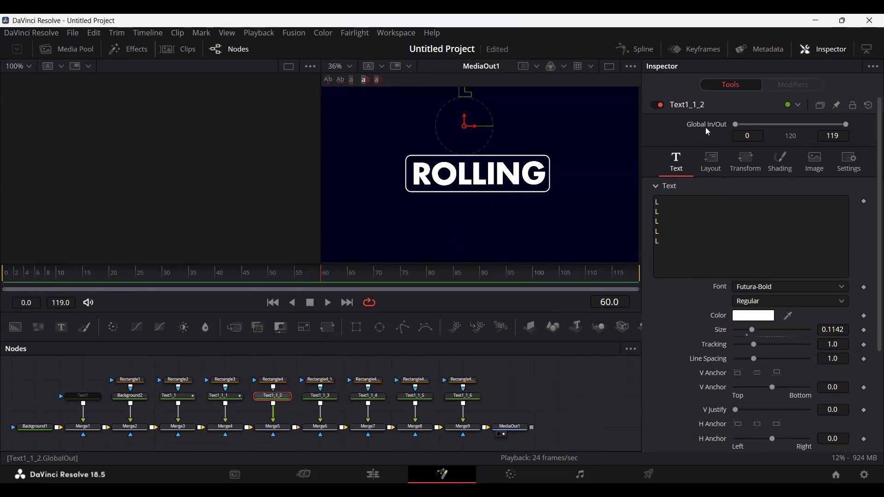
Line up the first L column (Text1_1_2) inside the frame by setting its center Y to 0.107454 at frame 60
left_click(711, 162)
scroll(479, 209, "up", 5)
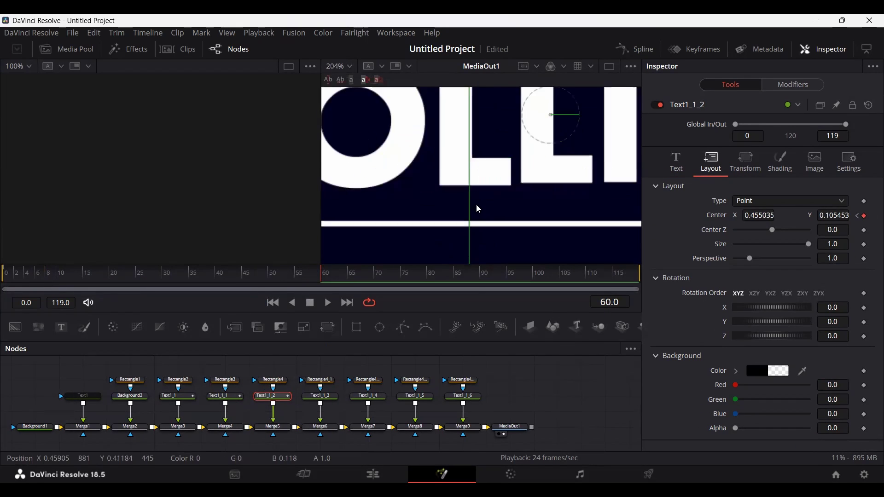
scroll(477, 209, "down", 1)
left_click_drag(833, 215, 834, 215)
scroll(456, 179, "down", 5)
Isolate Text1_1_2's motion curve in the spline editor and fit it to the graph
left_click(642, 50)
left_click(340, 409)
left_click(588, 349)
left_click(463, 363)
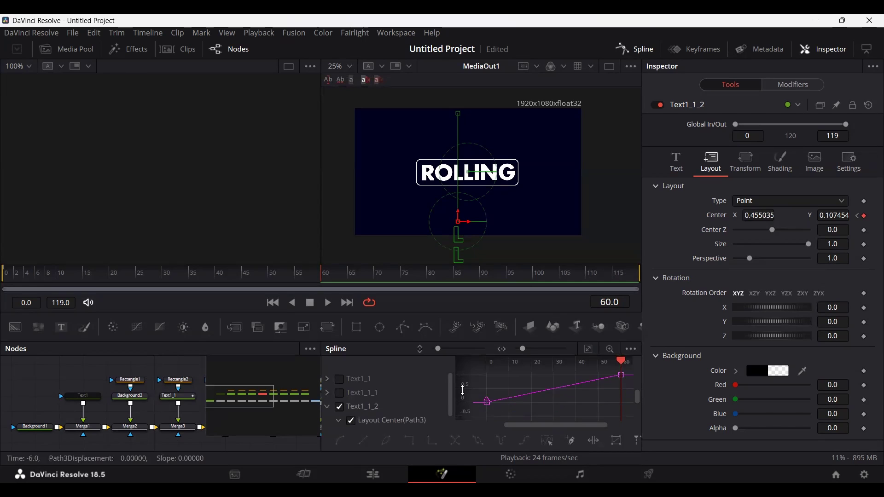
key("Left")
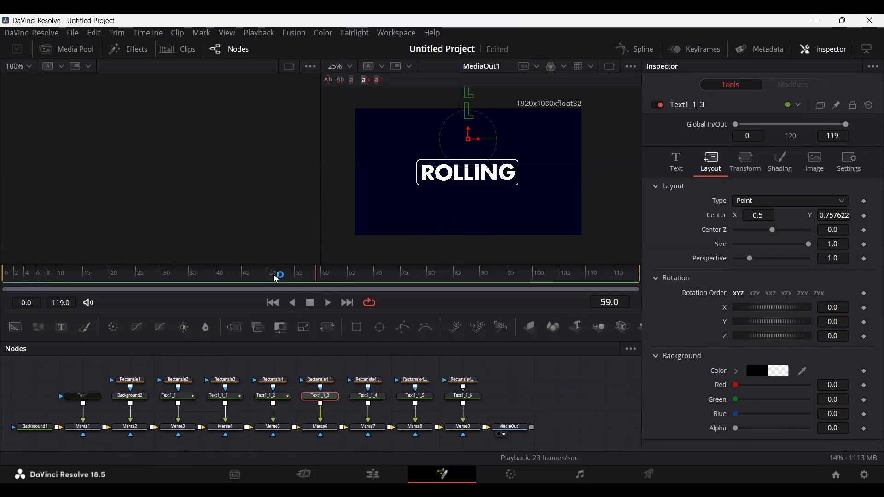
Keyframe the second L column (Text1_1_3) lower at frame 53, fine-tune its center Y to align the letter, and scrub past that frame
left_click(282, 275)
left_click_drag(480, 125, 479, 212)
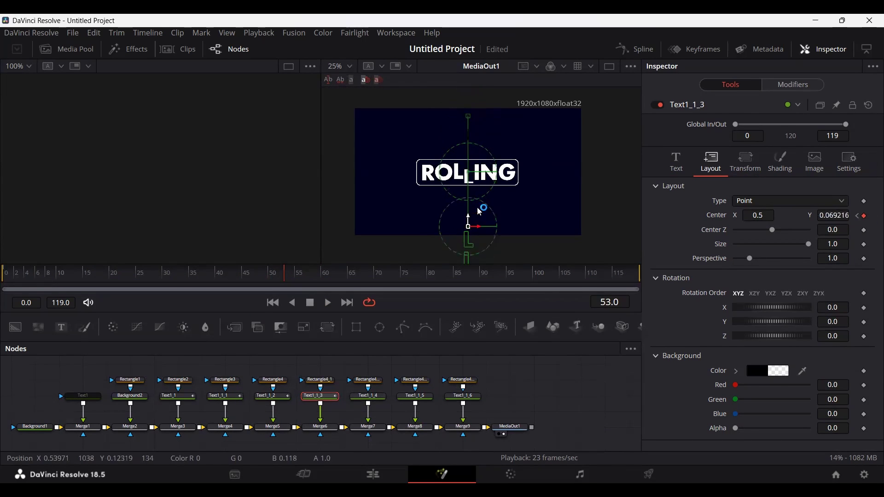
scroll(470, 174, "up", 11)
mouse_move(833, 215)
left_mouse_down()
mouse_move(849, 215)
mouse_move(842, 215)
left_mouse_up()
left_click_drag(284, 277, 337, 278)
scroll(475, 210, "down", 6)
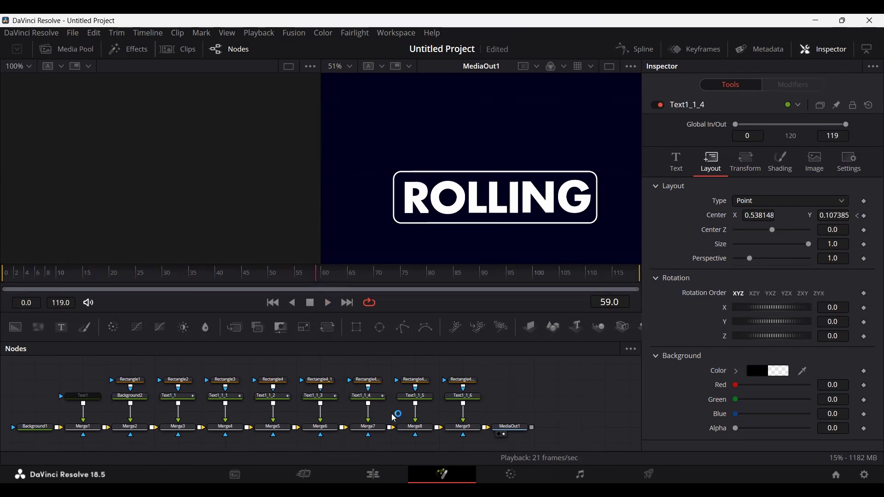
Keyframe the N column's (Text1_1_5) center at frame 0, set its center Y to 0.107367 at frame 59, and open the spline editor
left_click(368, 396)
left_click(414, 396)
left_click(711, 162)
left_click(3, 279)
left_click(864, 215)
left_click_drag(538, 120, 546, 244)
left_click(316, 276)
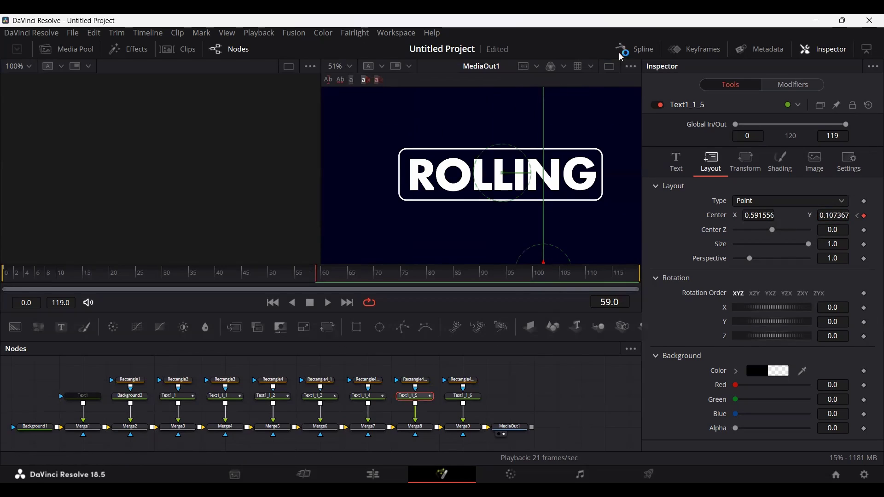
left_click(622, 52)
Open the layout settings of the G column, Text1_1_6
left_click(479, 399)
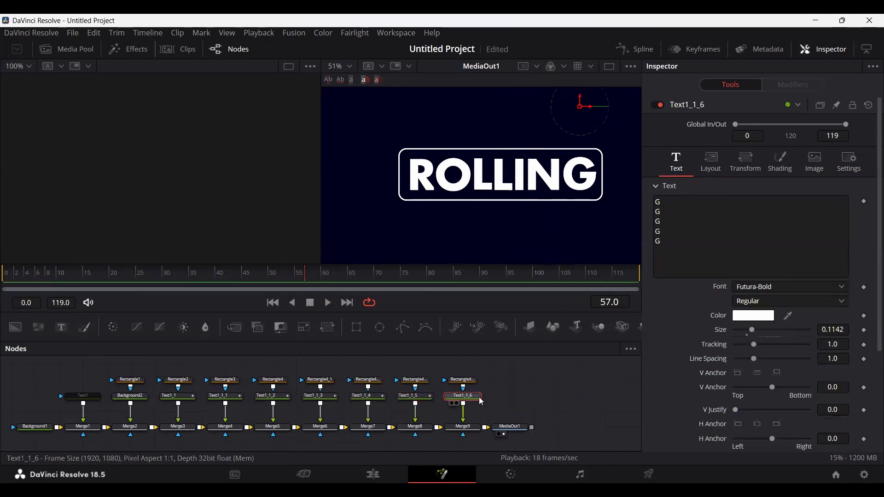
left_click(711, 162)
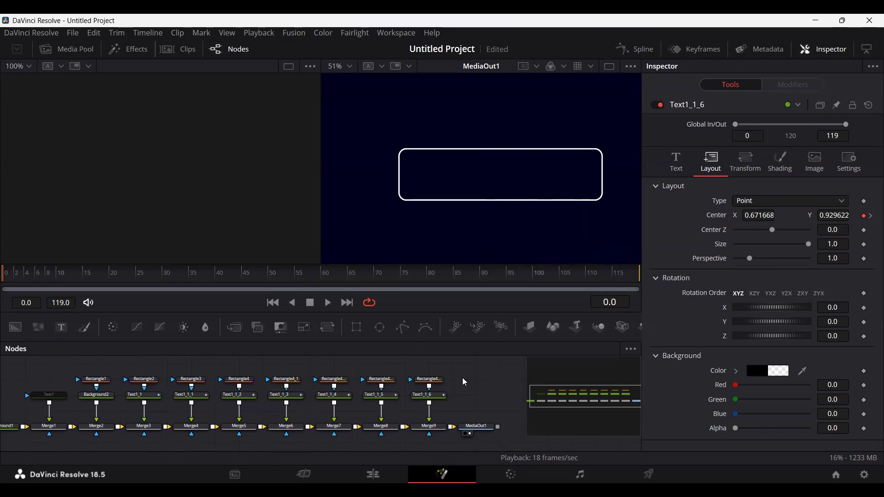
Play the composition from frame 0 to review all the letter columns rolling into the frame
left_click_drag(469, 385, 501, 394)
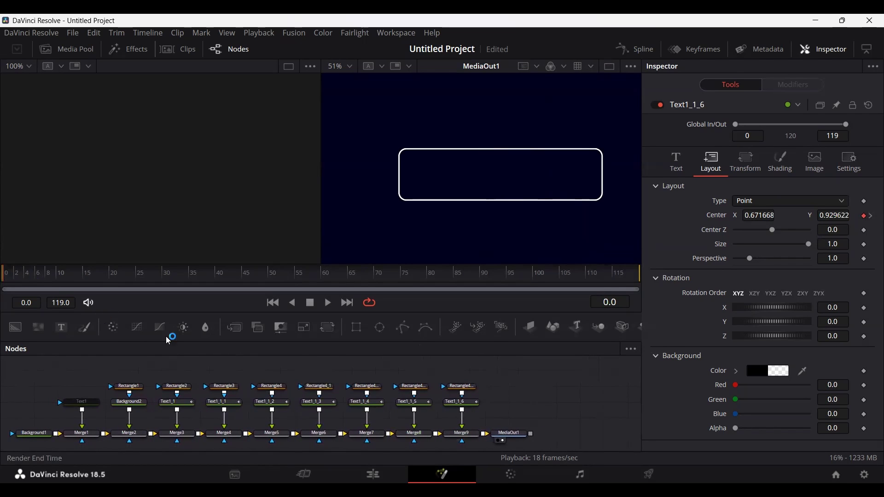
key("space")
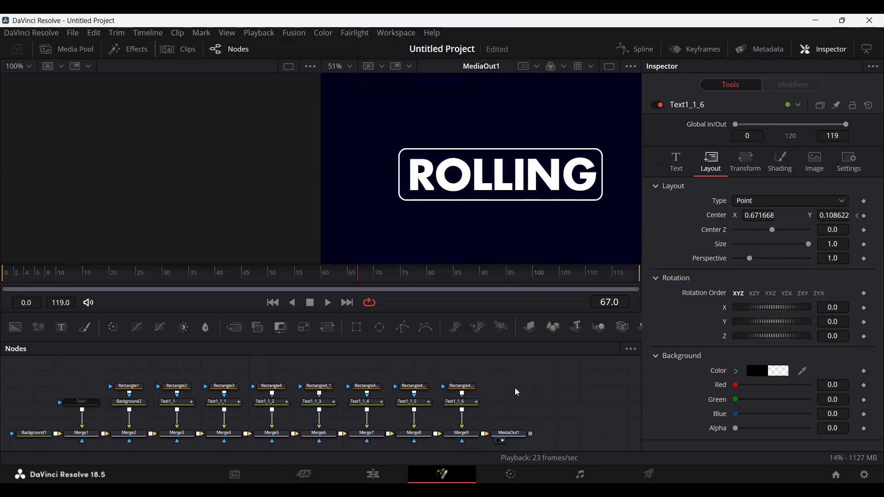
Switch to the Edit page, play the Fusion Composition clip from the timeline start, and scrub through the end of the letter roll
key("shift+4")
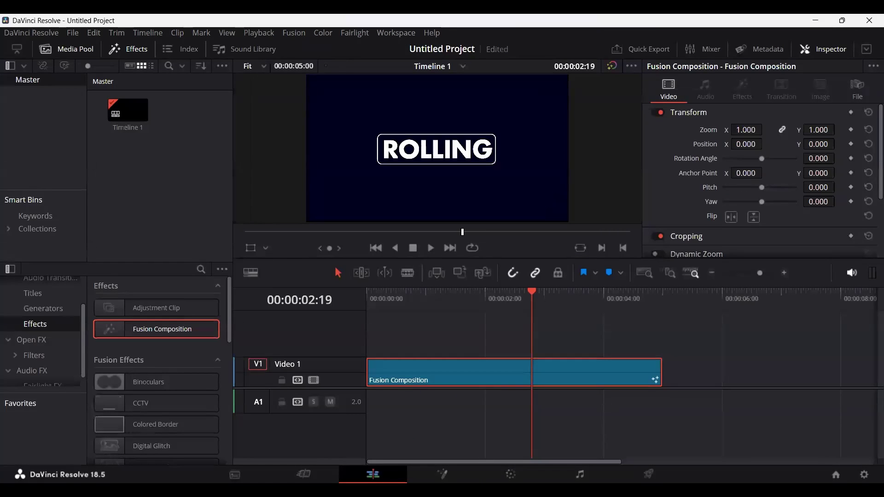
key("Home")
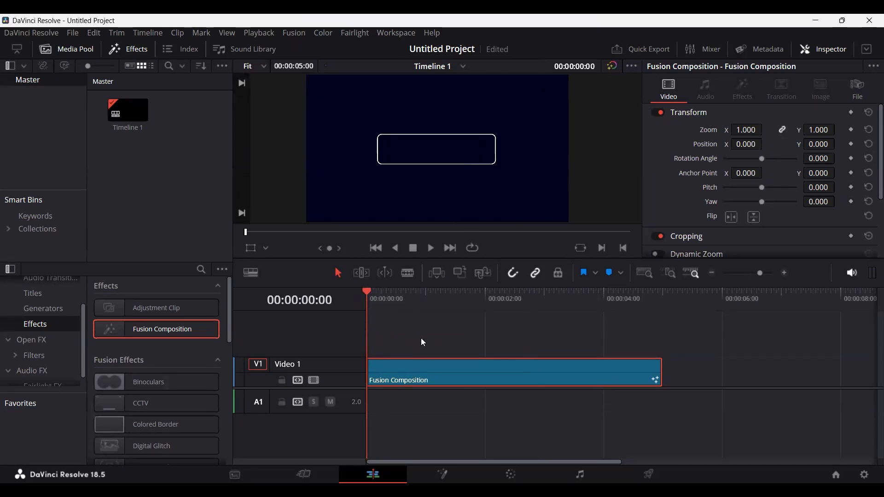
key("space")
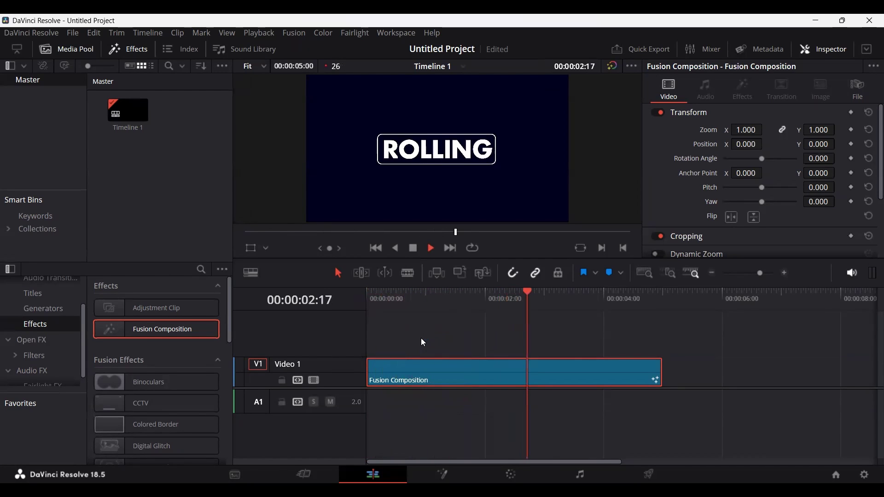
key("space")
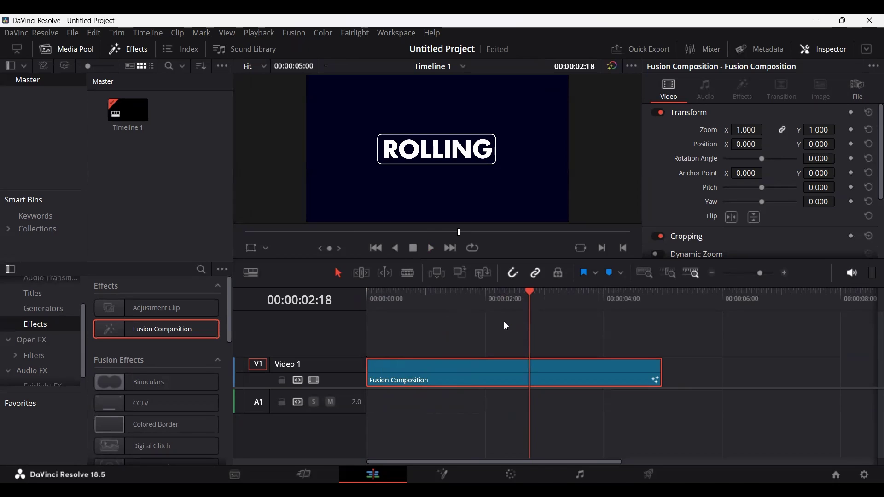
left_click_drag(477, 305, 535, 312)
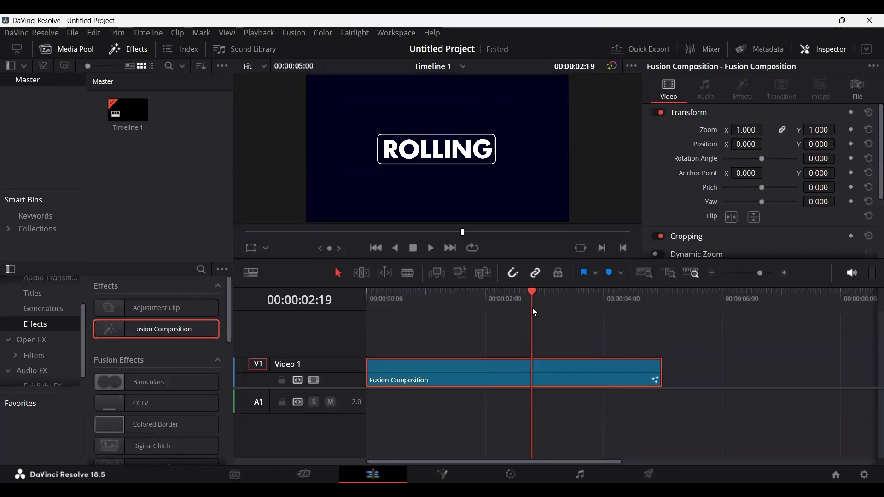